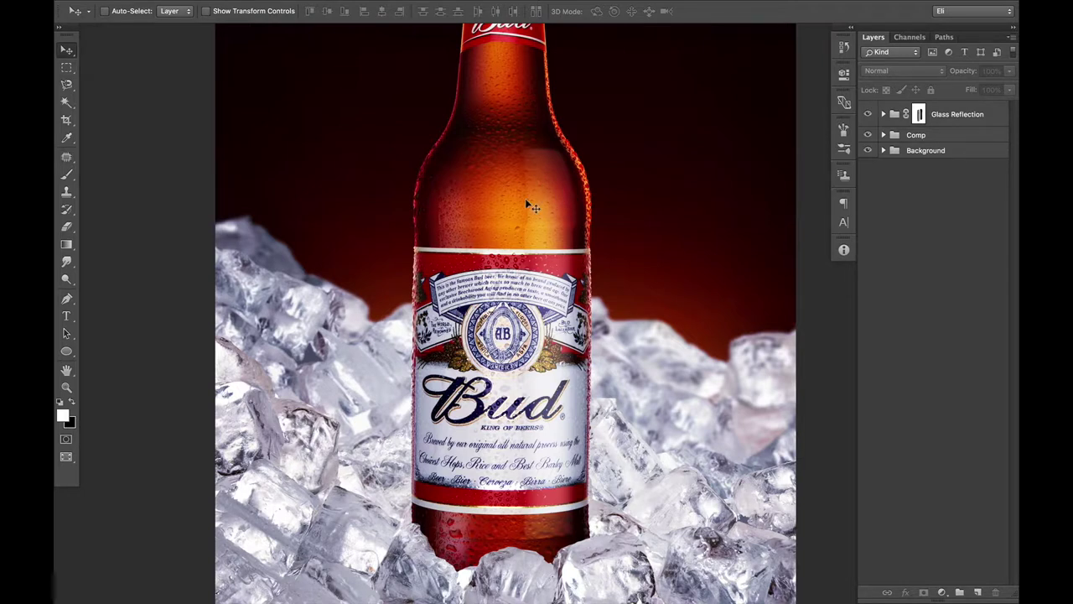
Compare the bottle with the Glass Reflection group hidden and shown, both in full view and up close
click(867, 114)
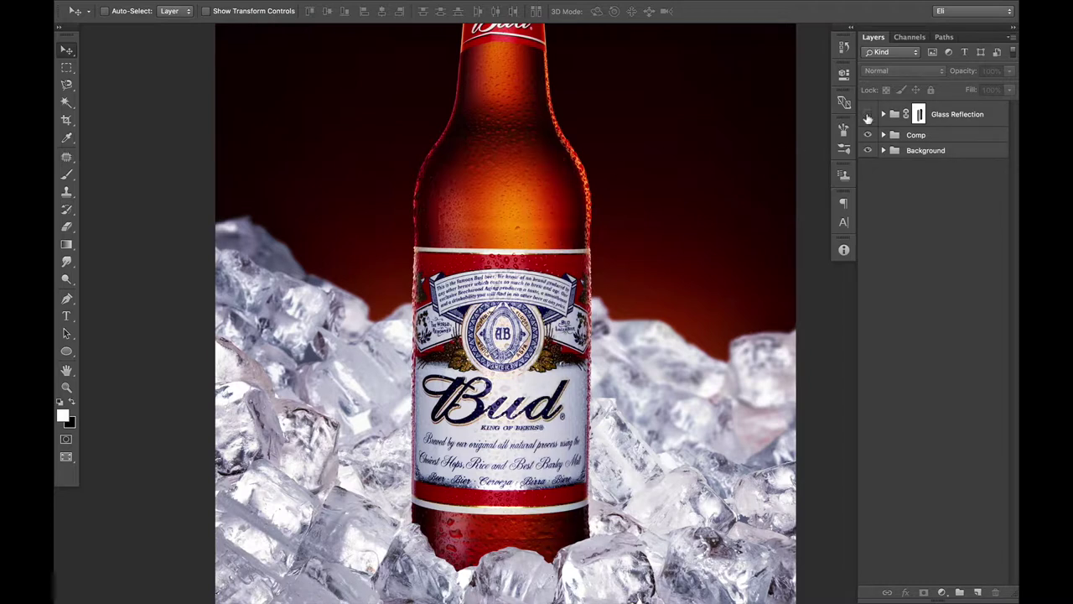
drag(546, 265, 537, 260)
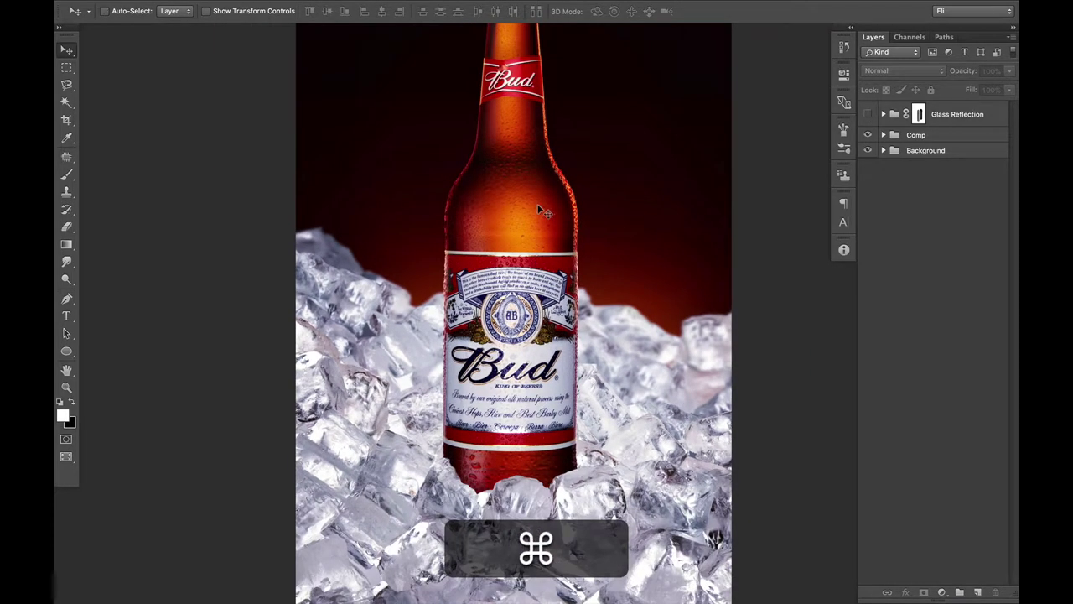
click(867, 115)
drag(520, 276, 522, 275)
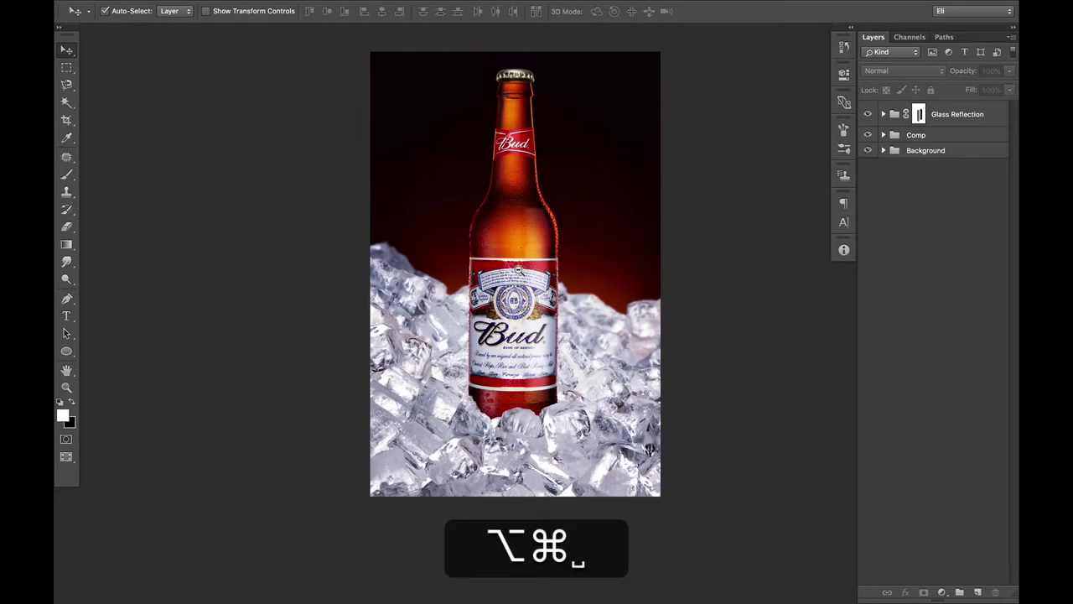
key(super+space)
alt+super+click(508, 279)
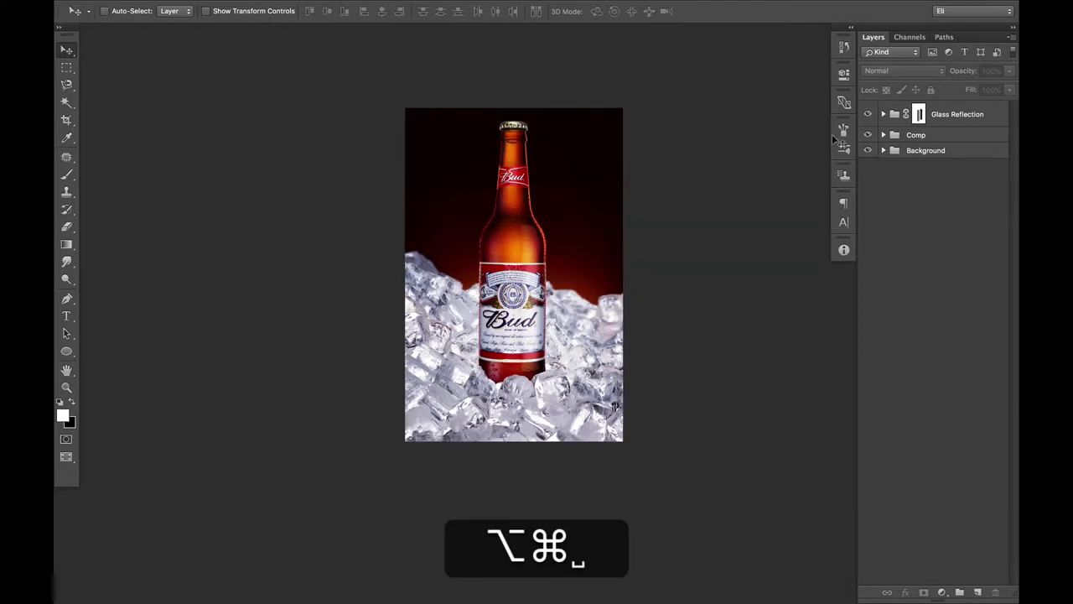
click(868, 115)
click(867, 115)
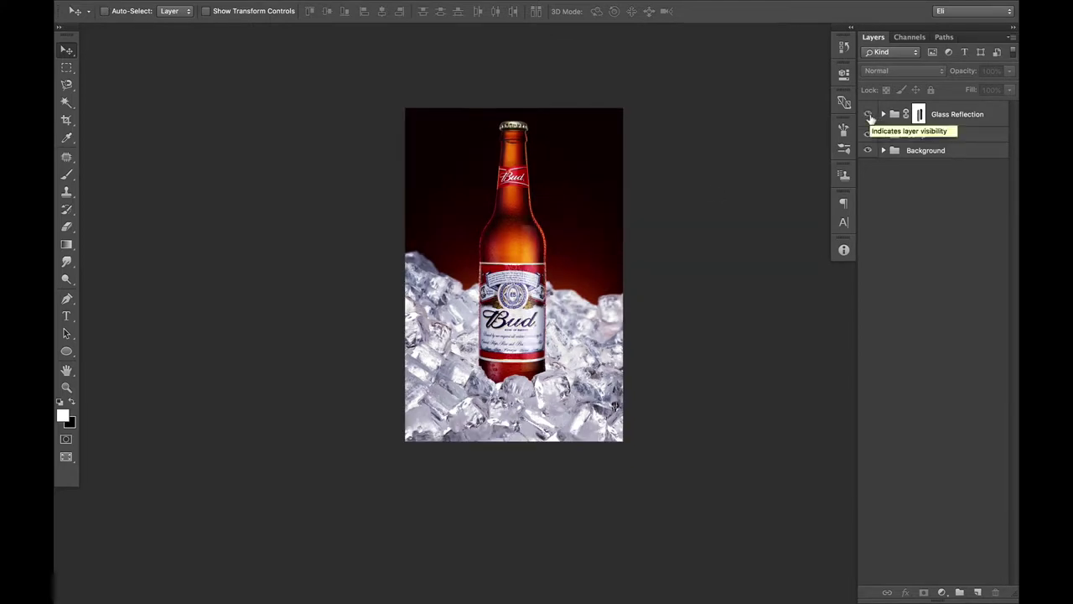
key(super+space)
super+click(541, 273)
super+click(541, 272)
super+click(541, 273)
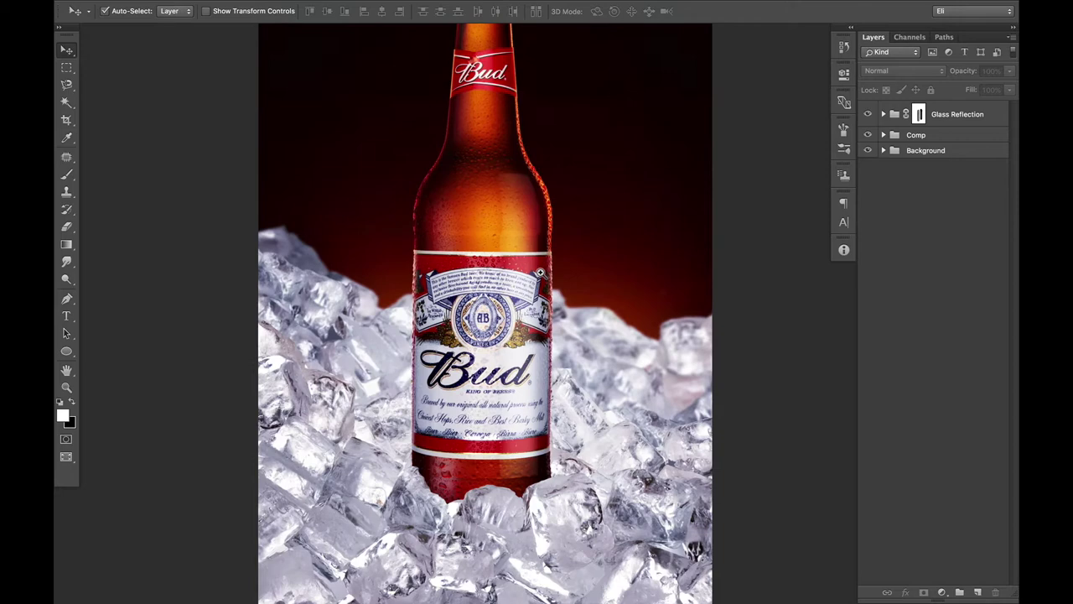
super+click(520, 261)
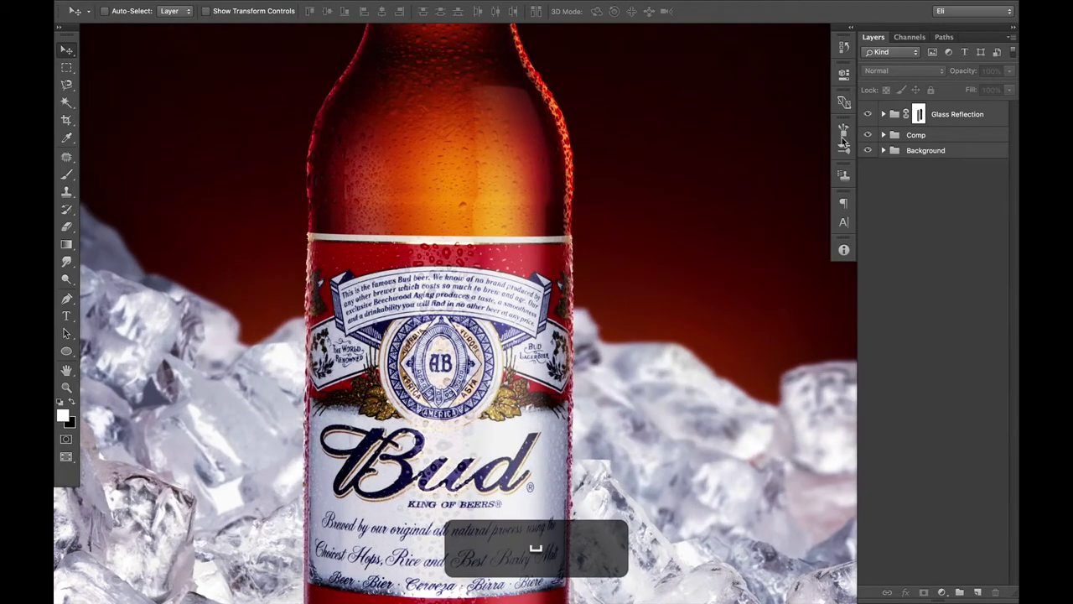
click(868, 117)
click(869, 117)
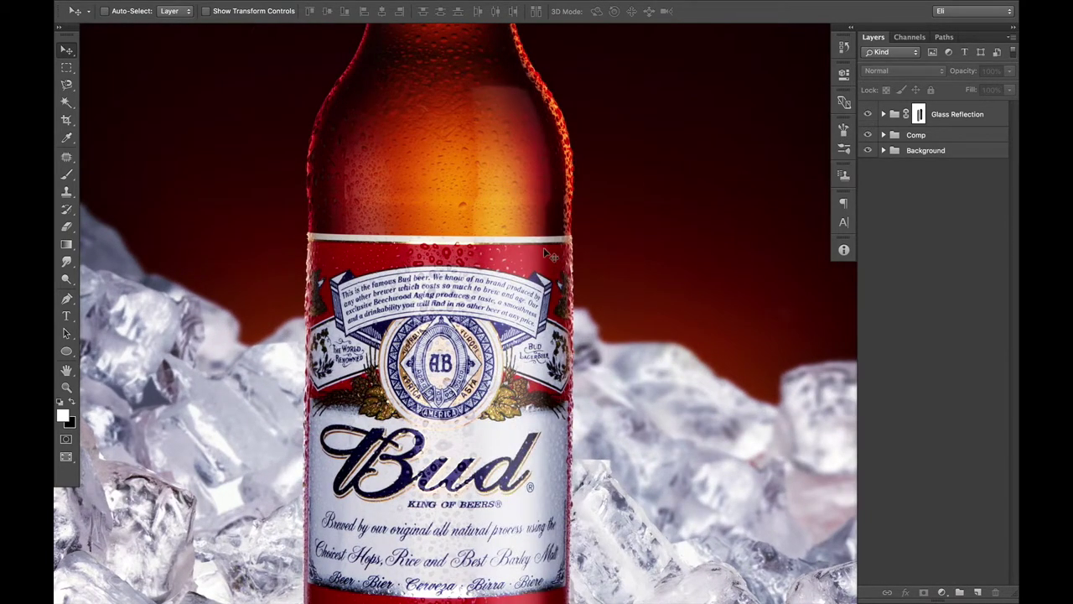
key(super+alt+space)
alt+super+click(524, 255)
key(super+alt)
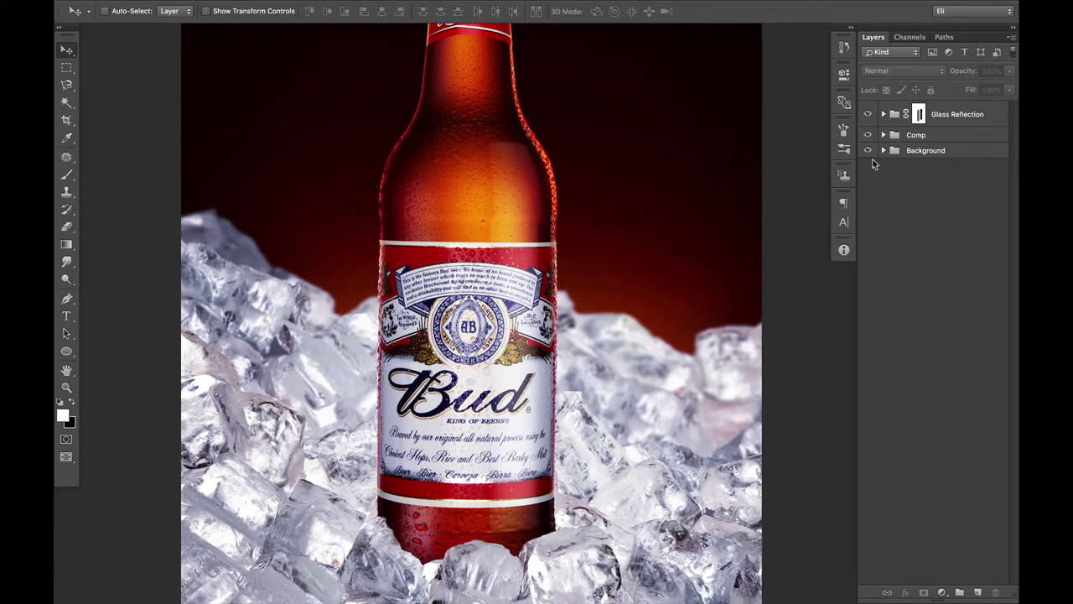
Delete the Glass Reflection group with its mask and contents
click(950, 117)
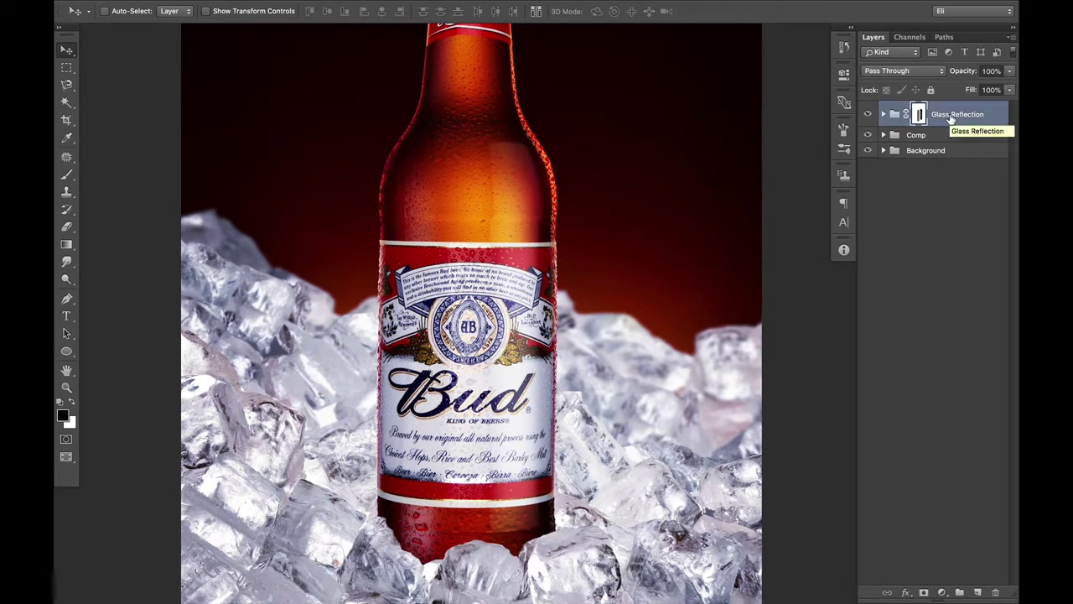
key(BackSpace)
Start a Pen tool work path with an anchor near the centre of the bottle's shoulder, its direction handle aimed toward the right edge
click(943, 37)
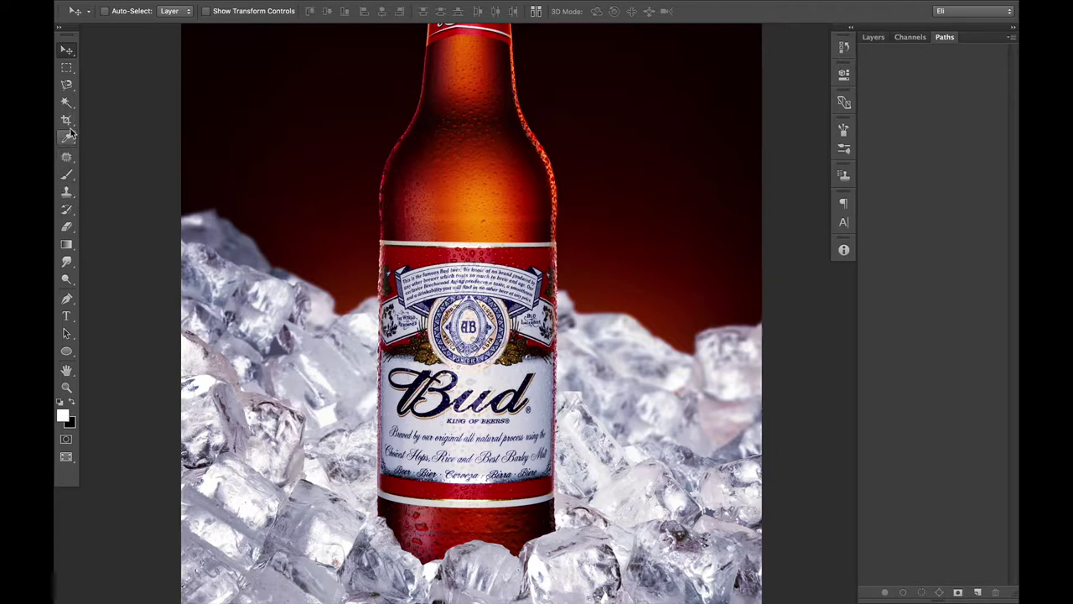
click(68, 297)
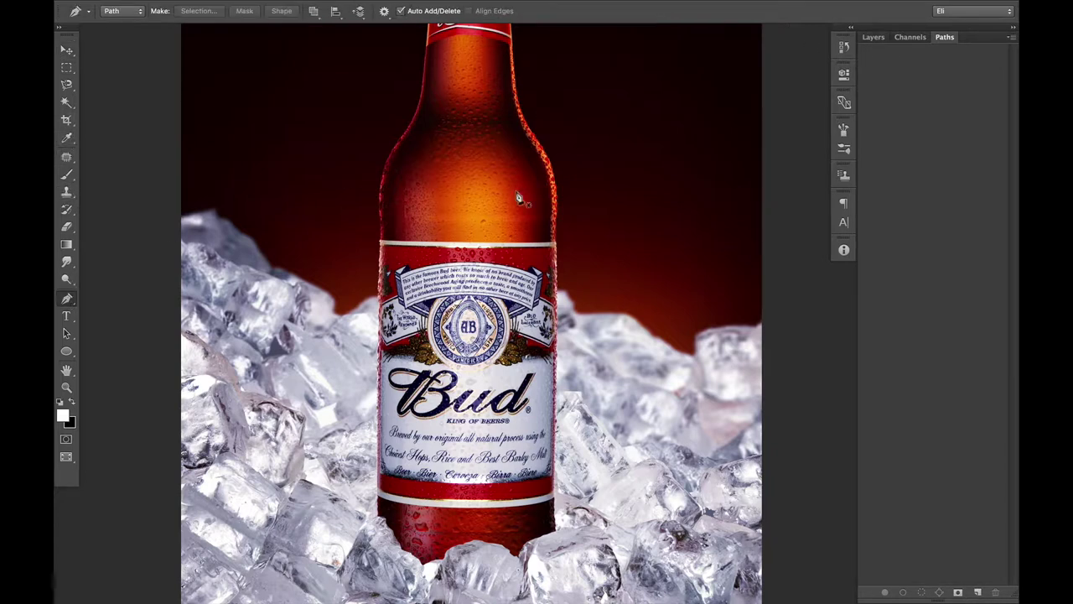
super+space+click(506, 220)
drag(528, 180, 551, 304)
super+click(526, 201)
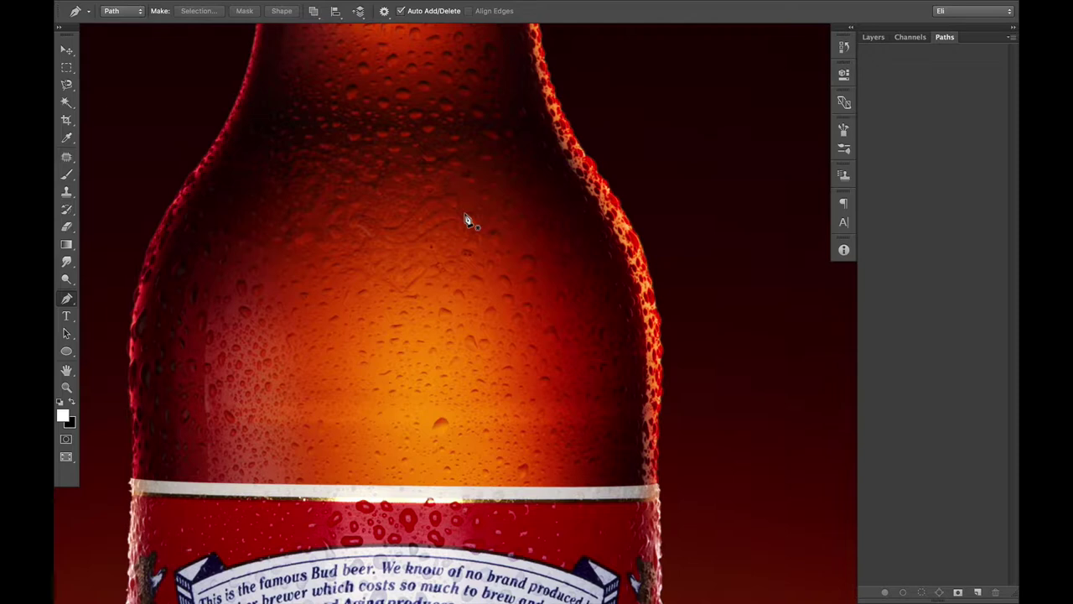
key(alt)
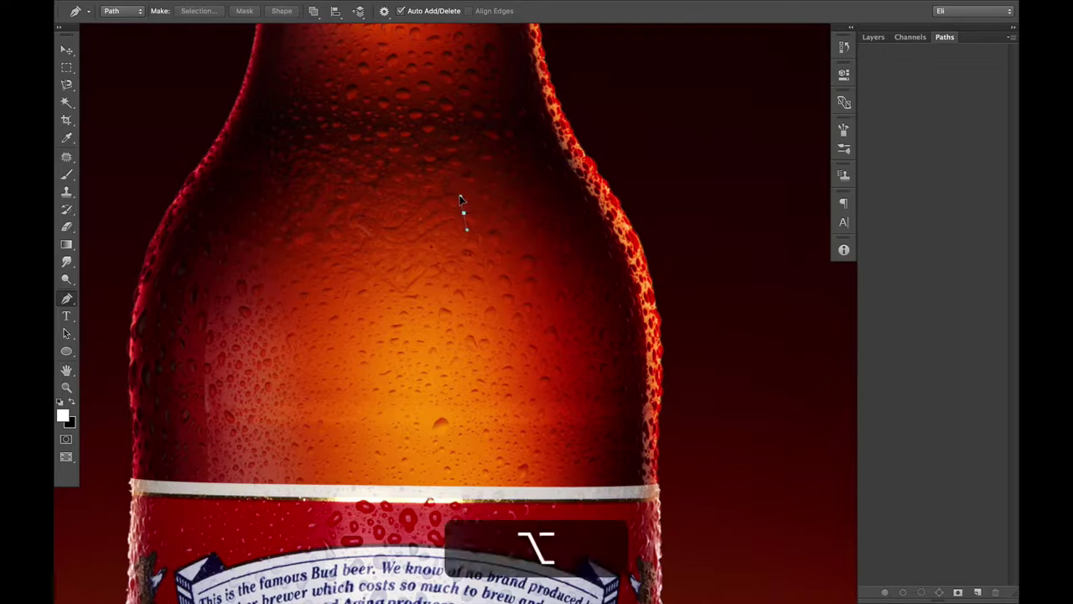
drag(474, 213, 475, 208)
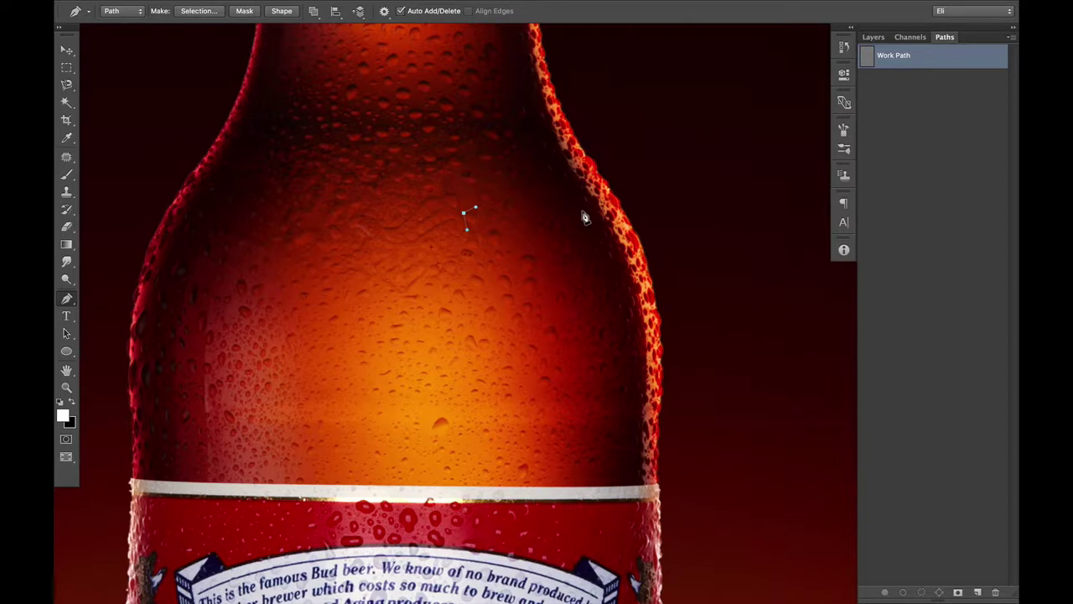
Draw the path's slightly arched top edge to the bottle's right shoulder, then curve it down inside the glass edge to just above the label
drag(584, 208, 595, 235)
key(alt)
drag(621, 403, 618, 430)
key(alt)
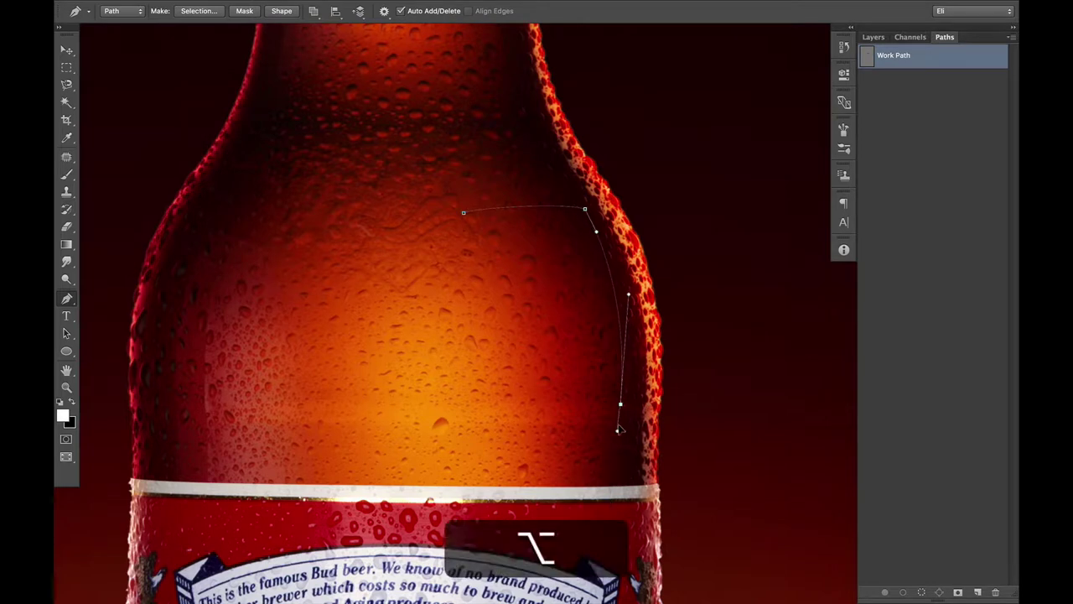
click(615, 423)
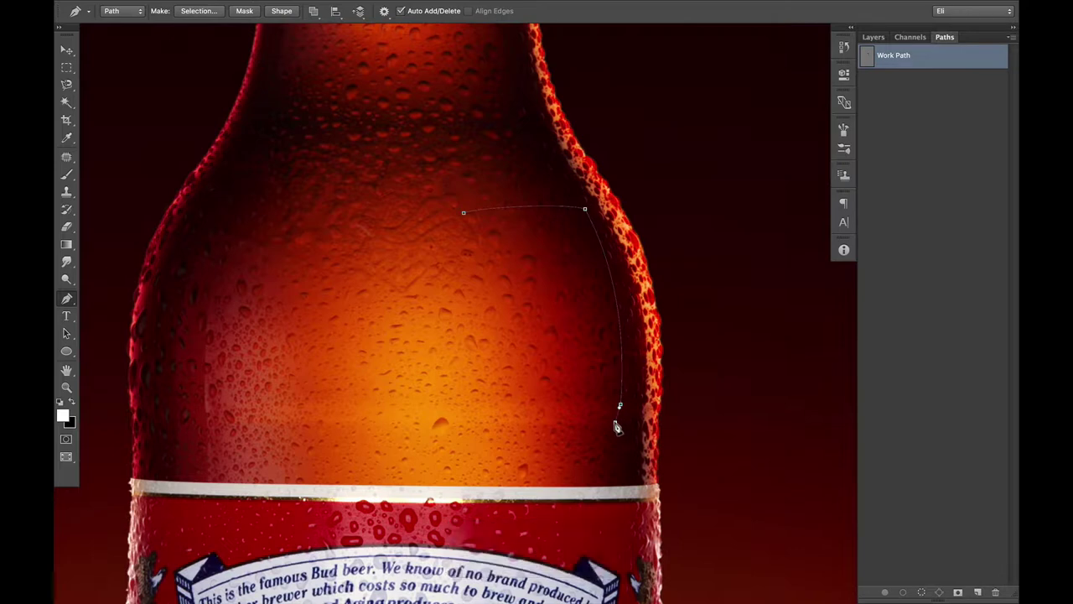
Continue the path with a short inward jog and a straight vertical segment down over the label to the bottle's base
alt+super+click(614, 430)
drag(611, 490, 611, 364)
scroll(609, 364, down, 3)
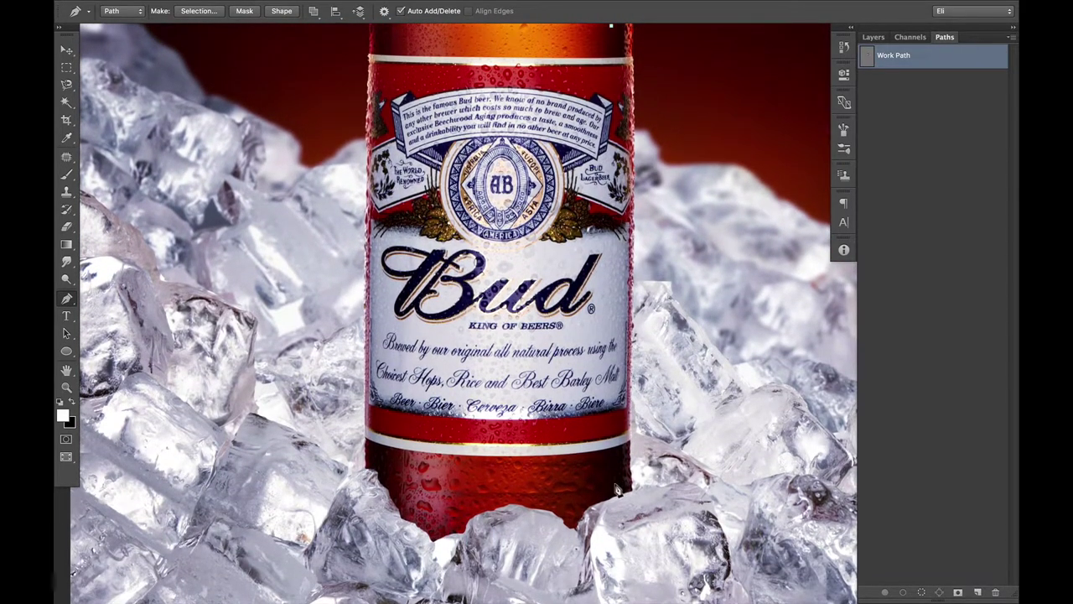
key(shift)
shift+click(613, 484)
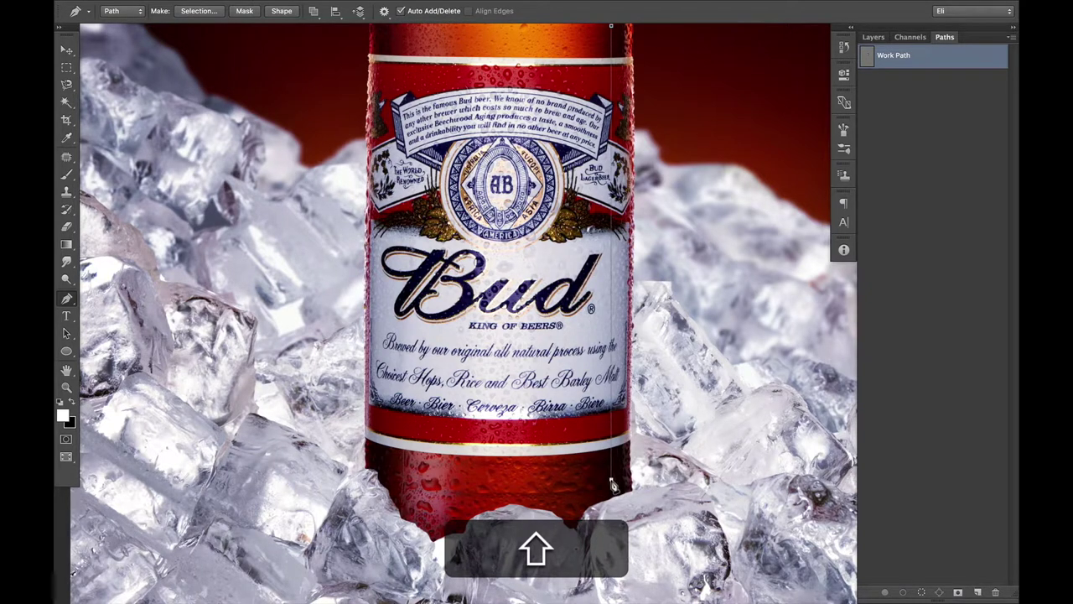
Add a gently curved bottom edge to the path, running left across the glass below the label, with its end handle pointing straight up
key(alt)
key(Down)
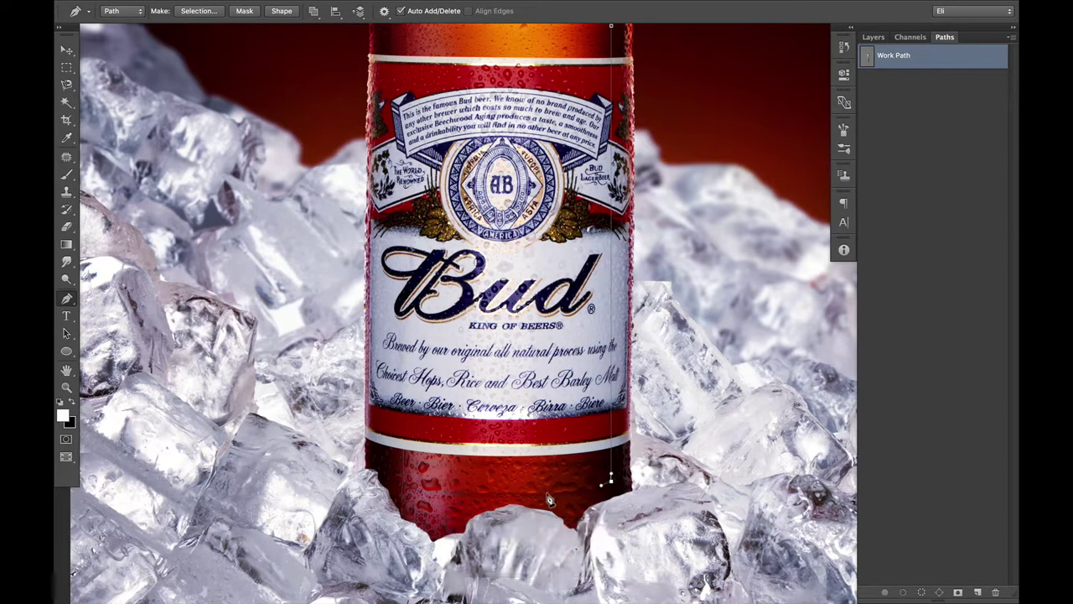
drag(547, 493, 547, 465)
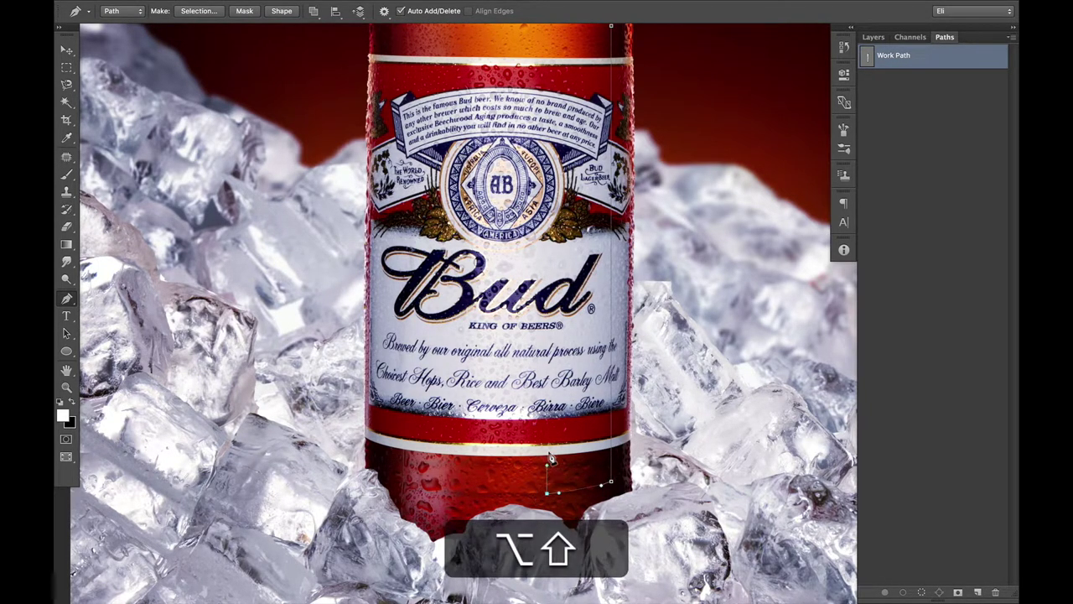
Run the path's left side straight up over the label and curve it to the starting anchor to close the shape
key(space)
drag(555, 89, 566, 286)
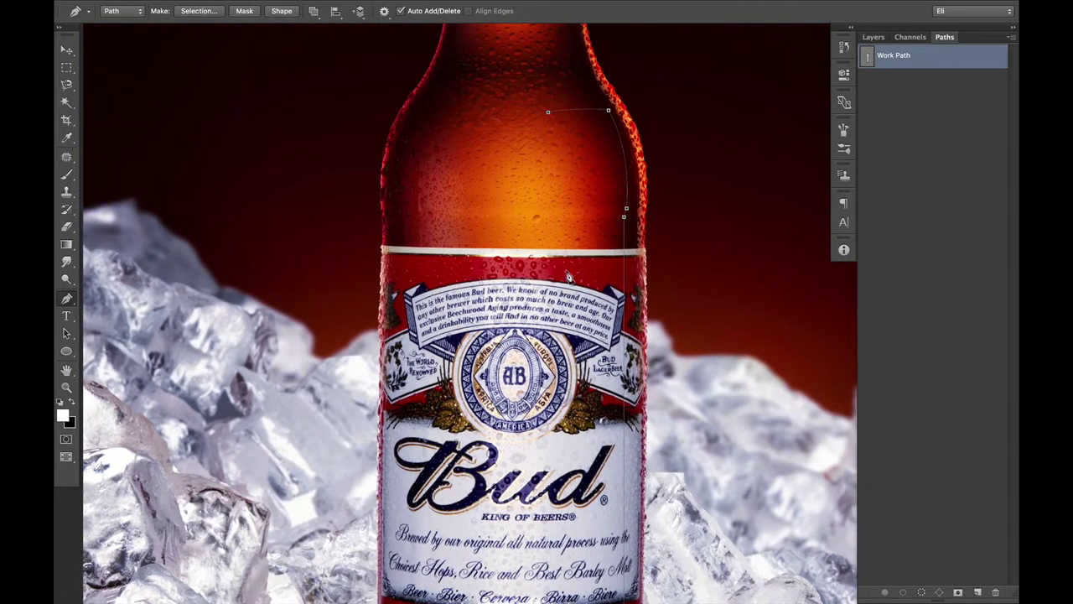
shift+super+click(560, 219)
key(space)
drag(579, 162, 578, 315)
click(534, 159)
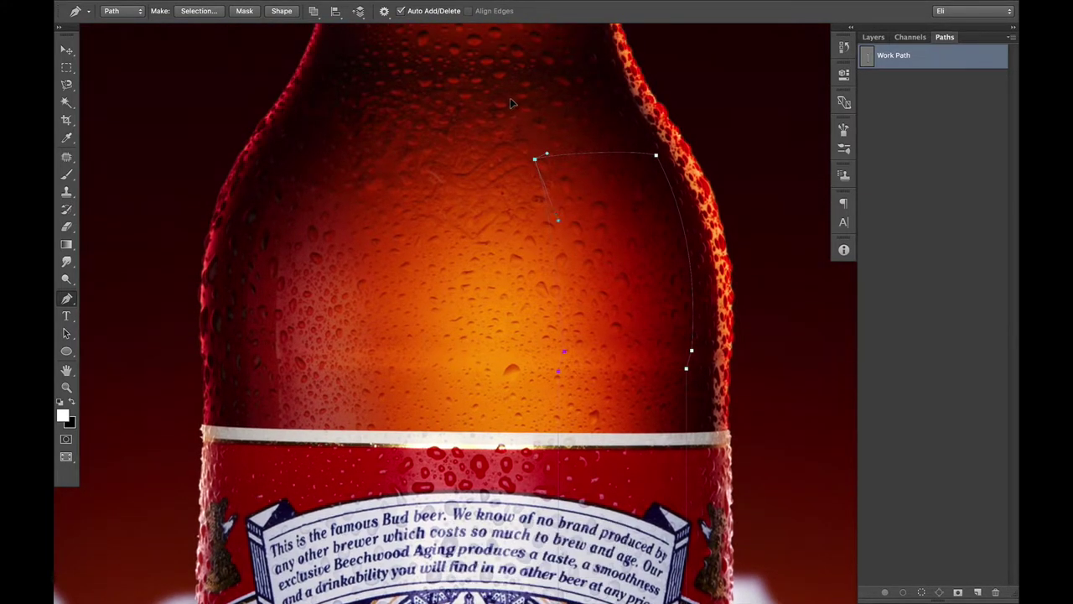
Nudge the anchors along the lower part of the path's left side to the left with the Direct Selection tool
key(a)
key(shift+a)
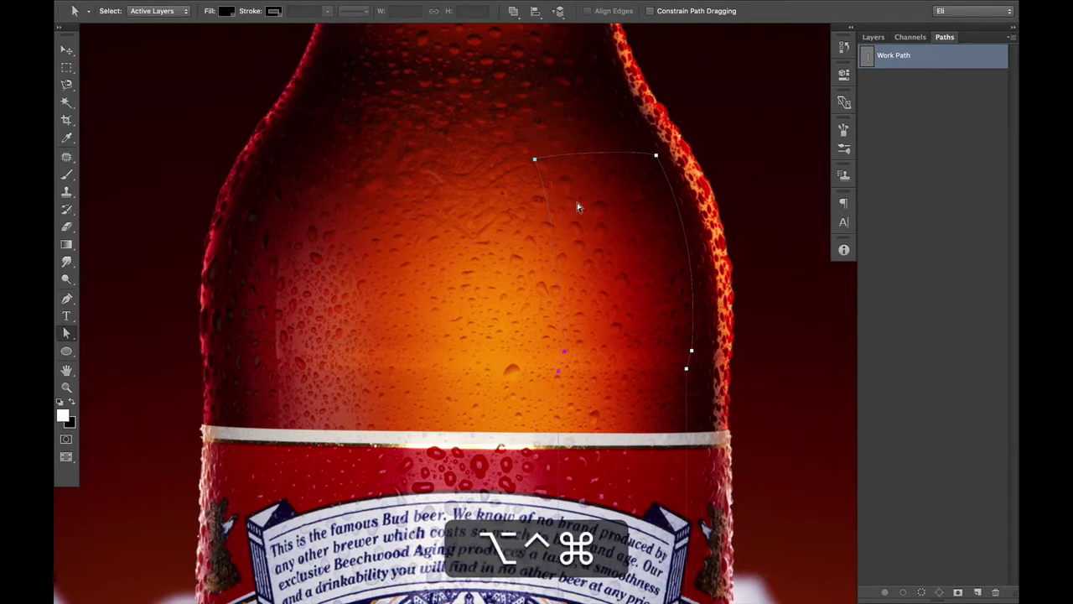
alt+super+click(577, 202)
alt+super+click(577, 202)
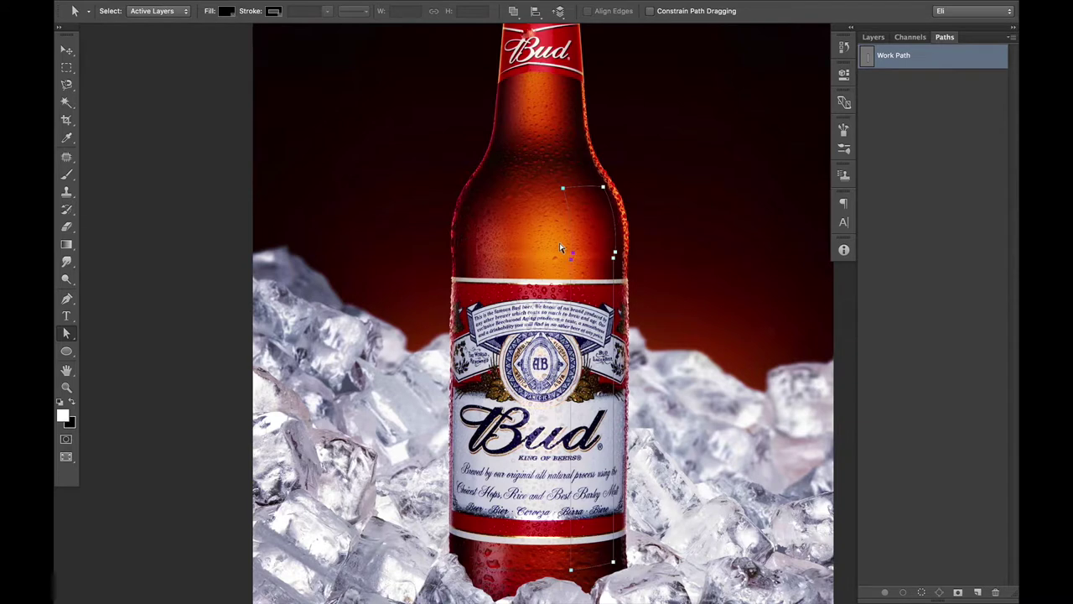
scroll(570, 419, down, 1)
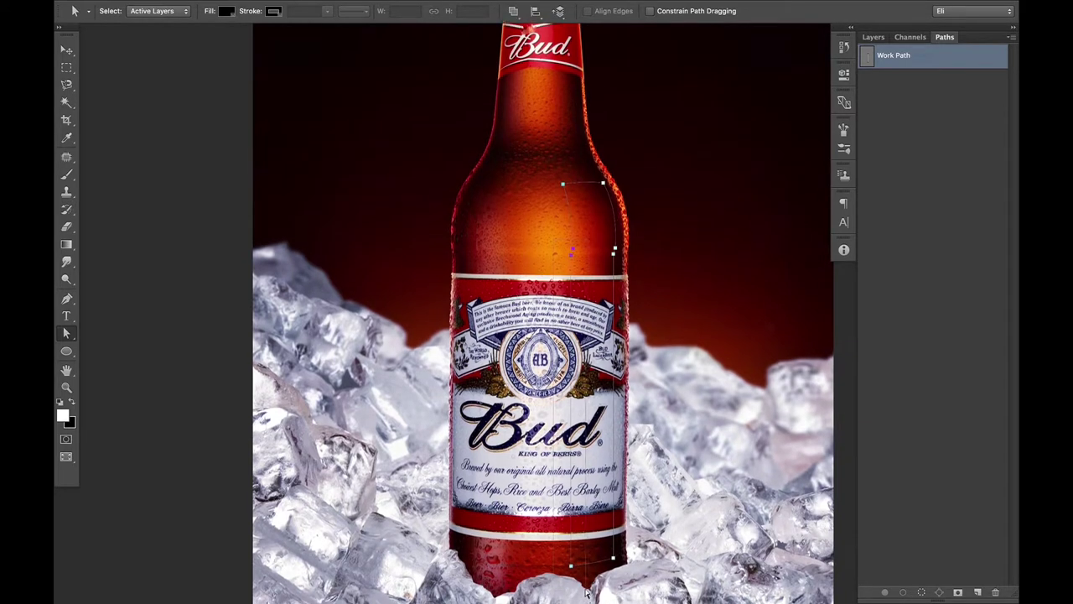
key(shift+Left)
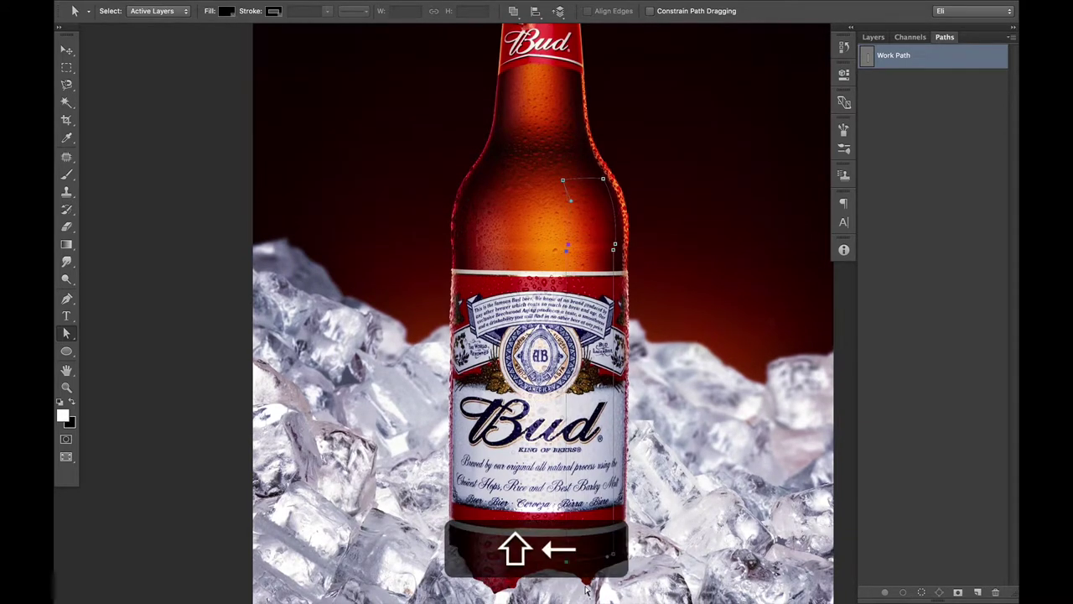
Nudge the path's top-left corner anchor slightly upward on the bottle's shoulder
super+click(559, 197)
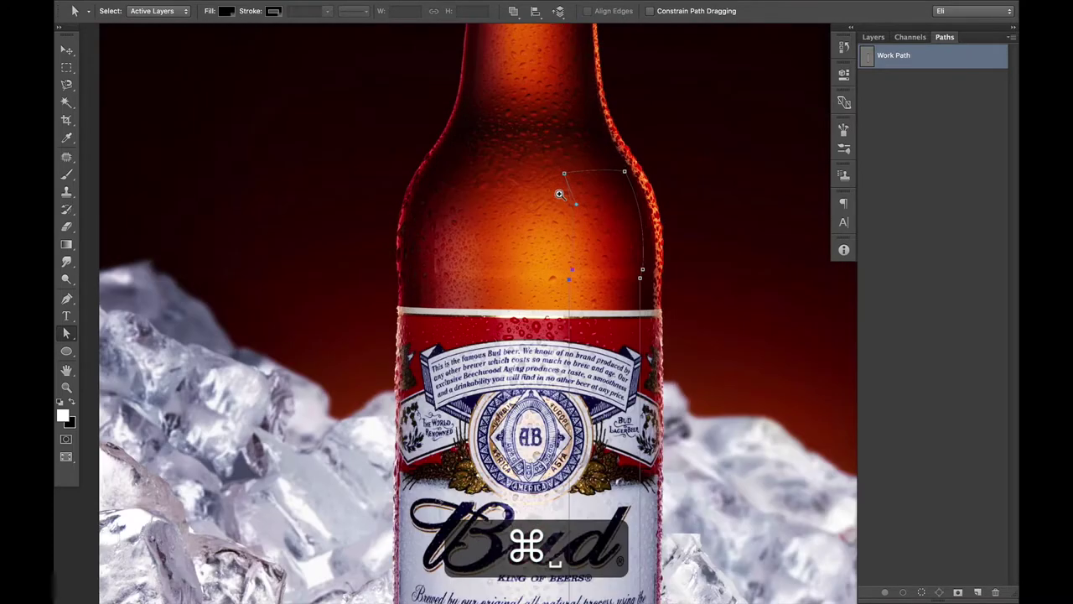
drag(546, 166, 592, 192)
key(shift+Up)
key(shift+Up)
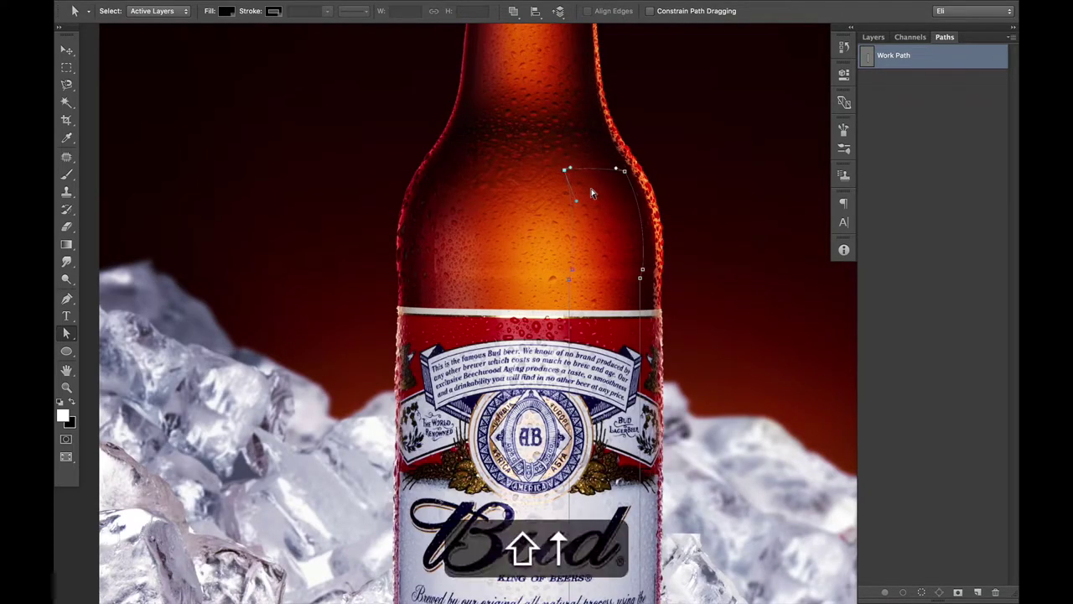
Deselect the path's anchors and load the finished work path as a selection
click(660, 197)
drag(621, 278, 545, 278)
drag(621, 277, 607, 231)
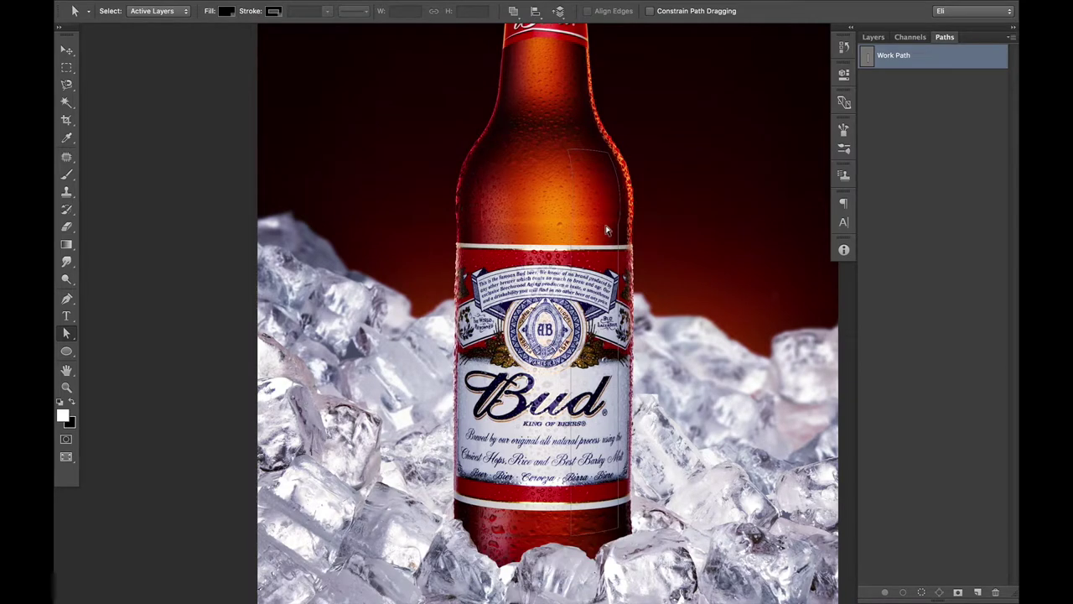
super+click(866, 59)
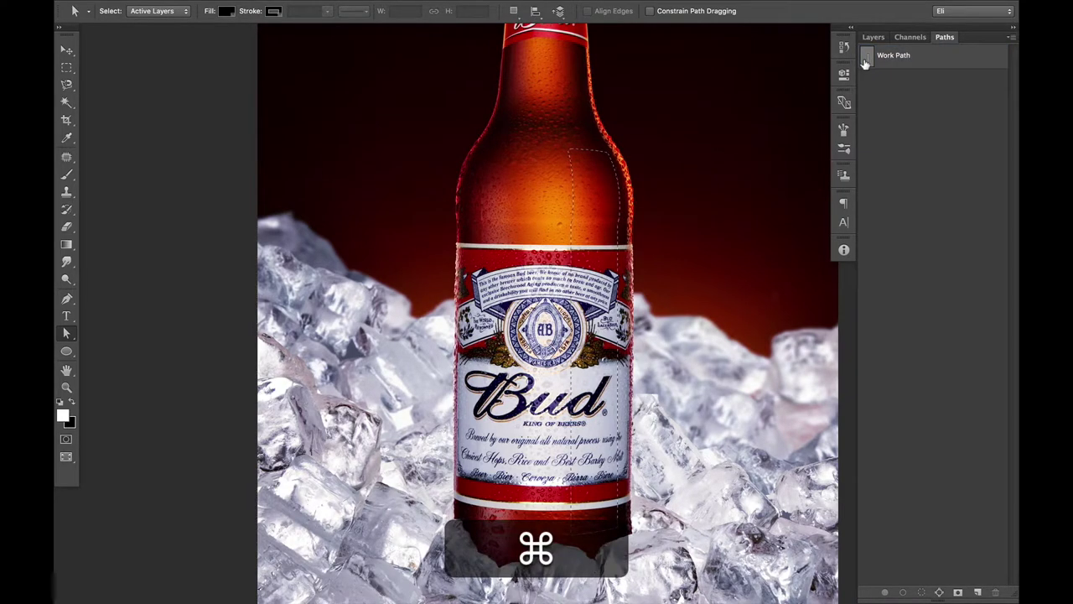
Create a new group above the Comp group and add an empty layer inside it
click(872, 38)
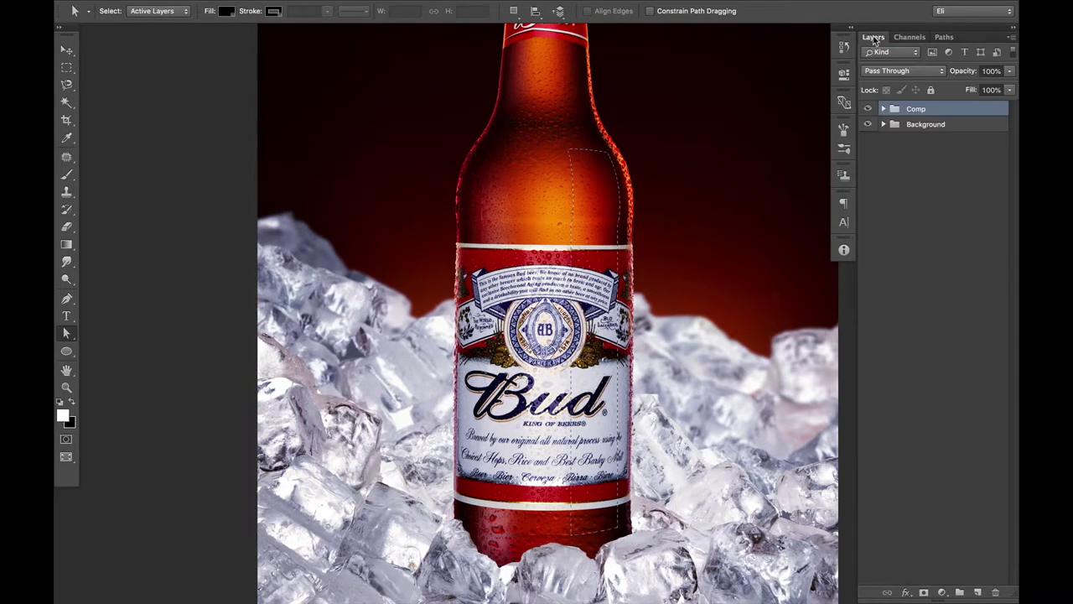
click(959, 592)
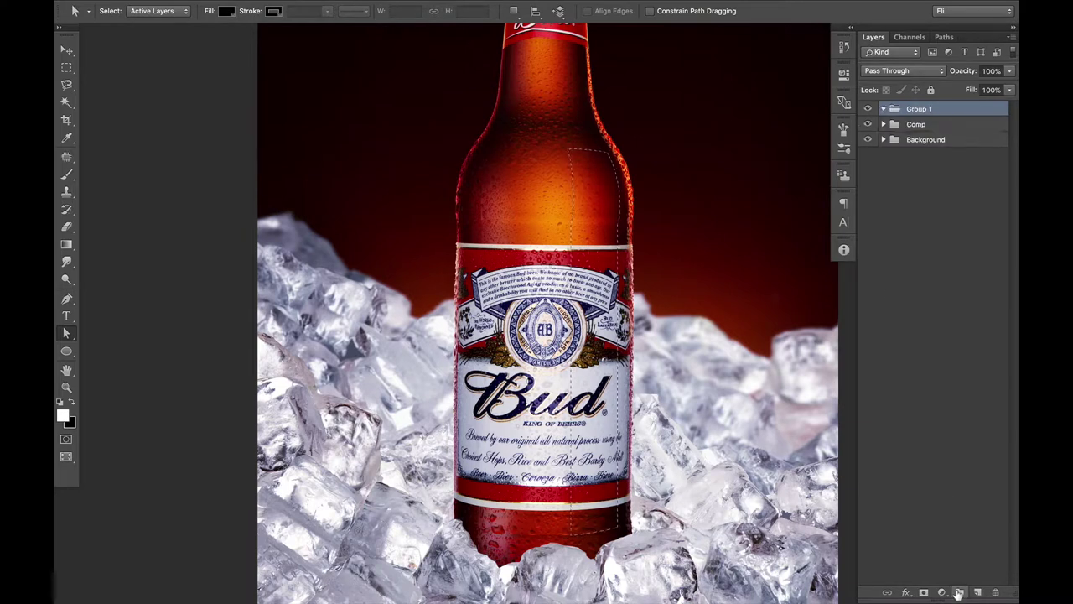
click(977, 592)
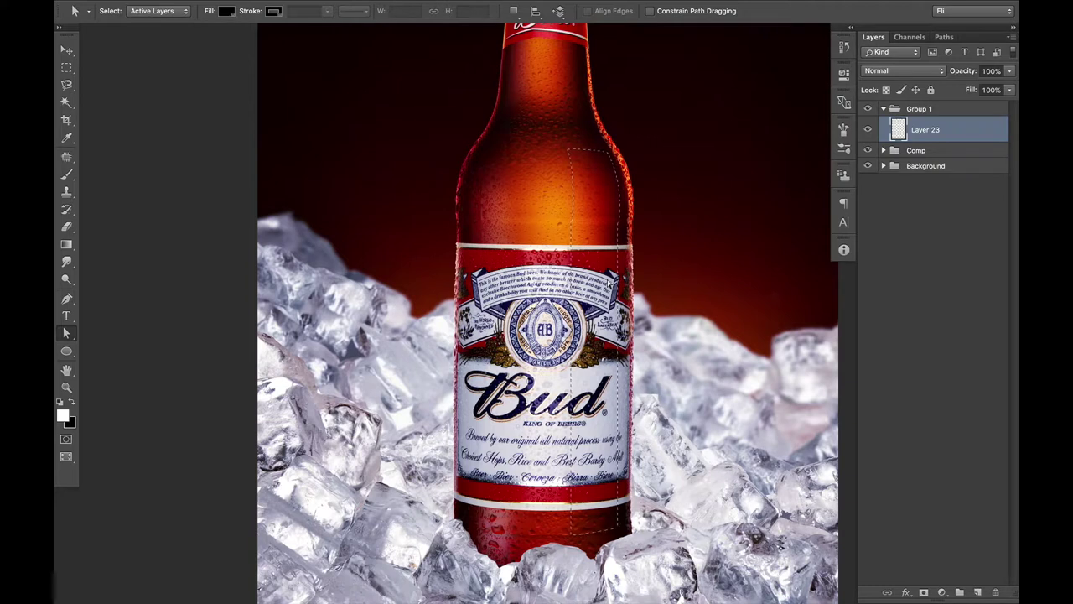
Sample the orange glow inside the bottle as the foreground colour and set the Brush size to 700
key(b)
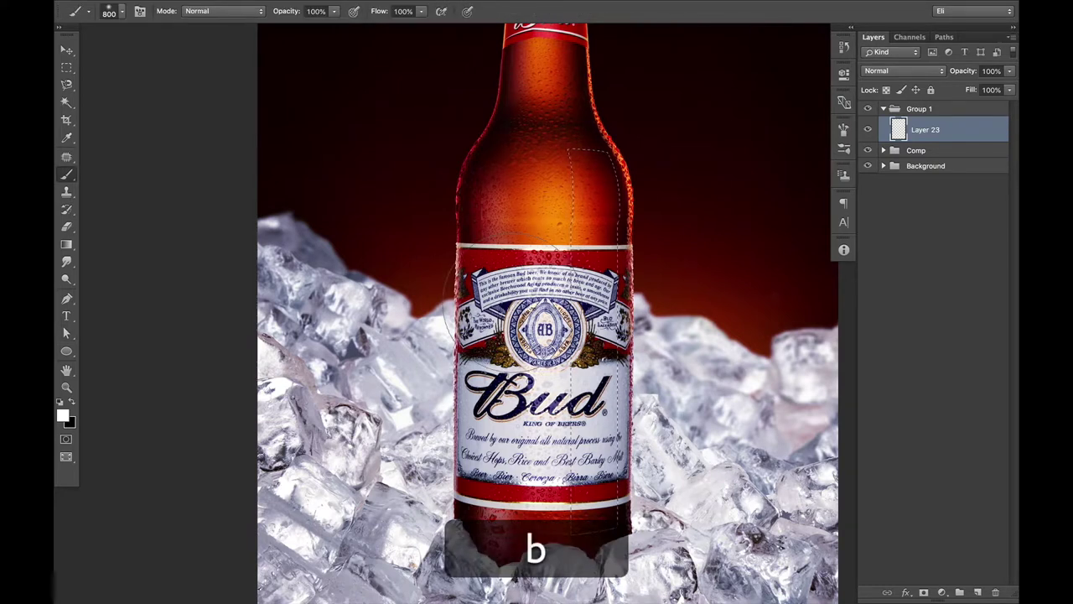
key(i)
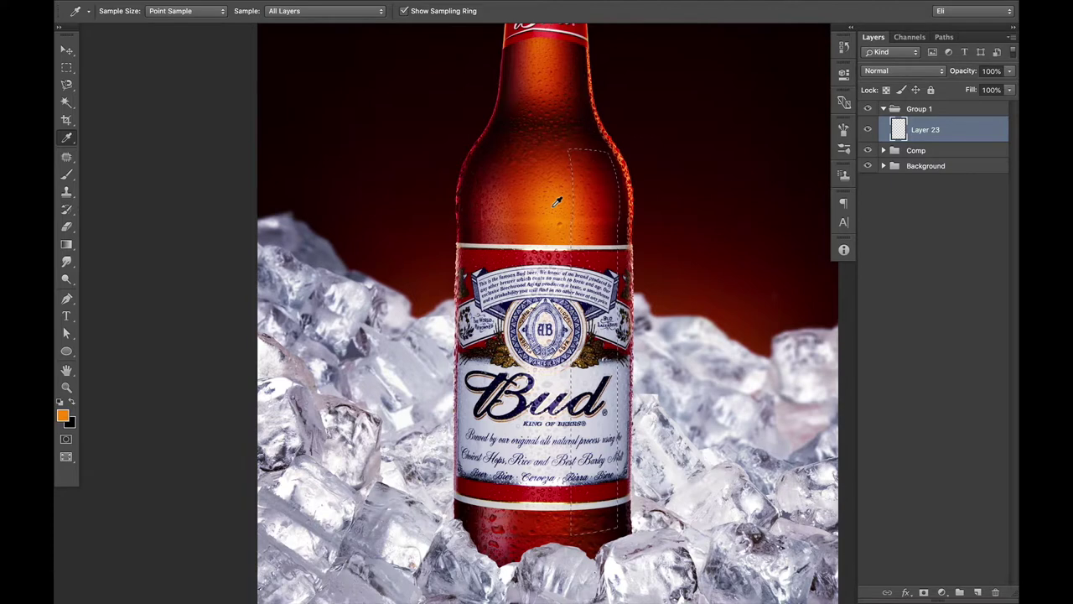
key(b)
key(bracketleft)
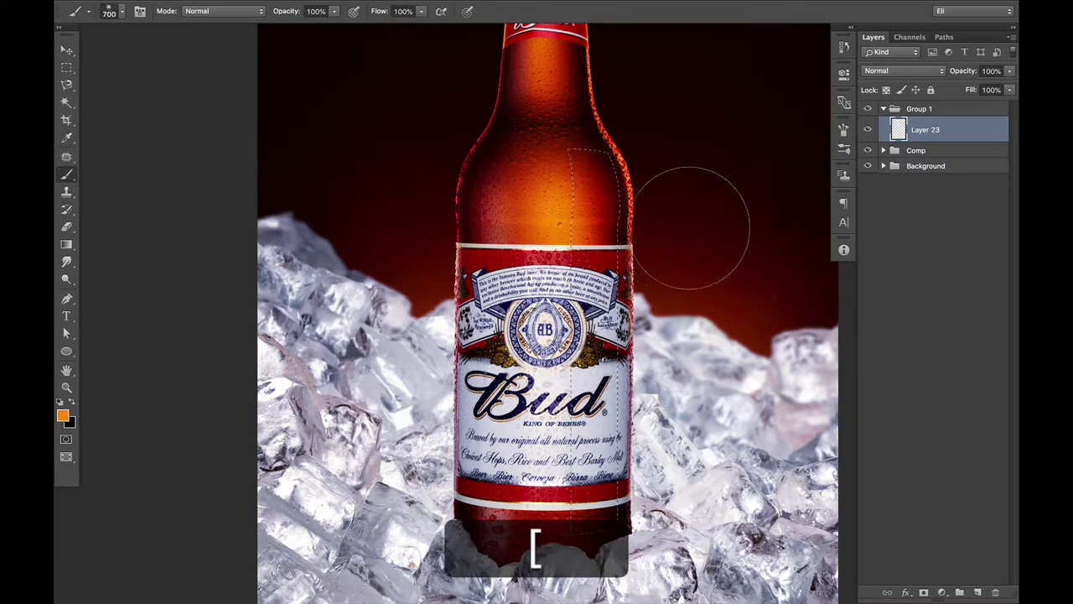
Try painting the orange down the right side of the selection with the soft 700 px brush, and undo the strokes
key(alt+super+minus)
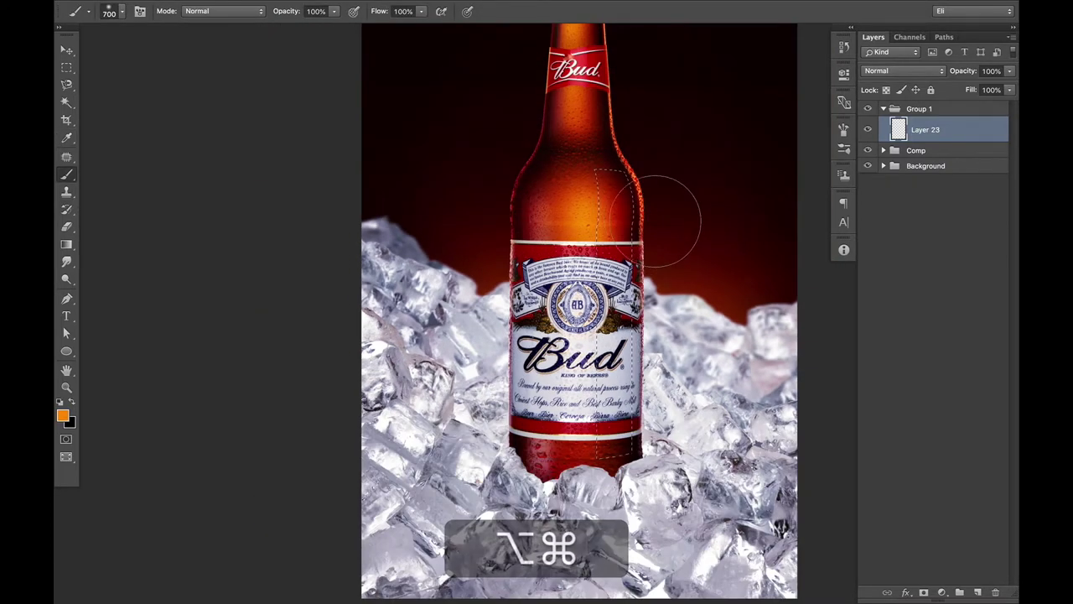
drag(662, 139, 696, 268)
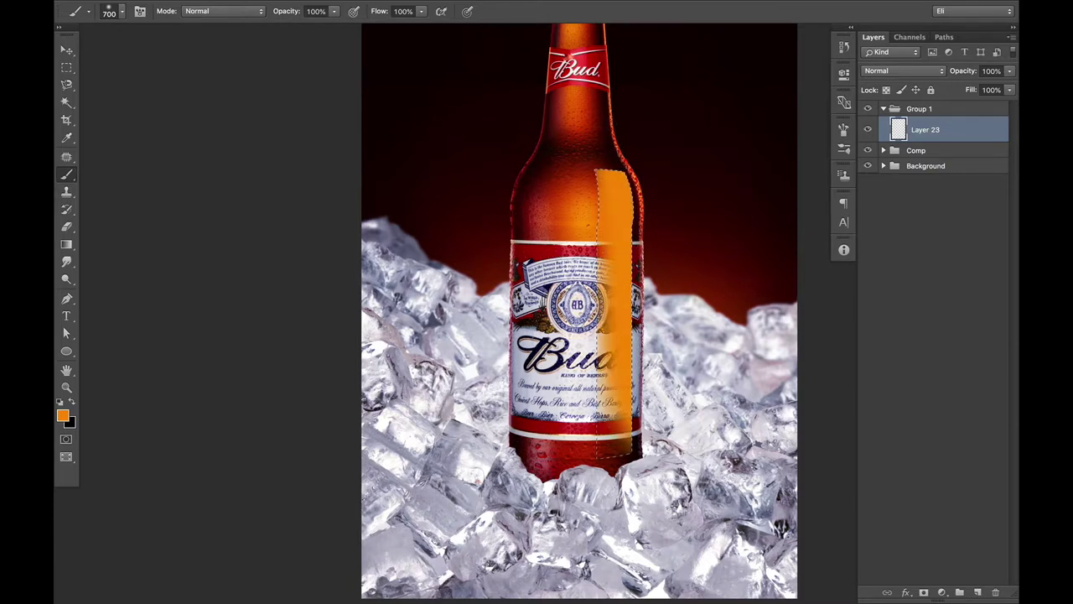
key(super+z)
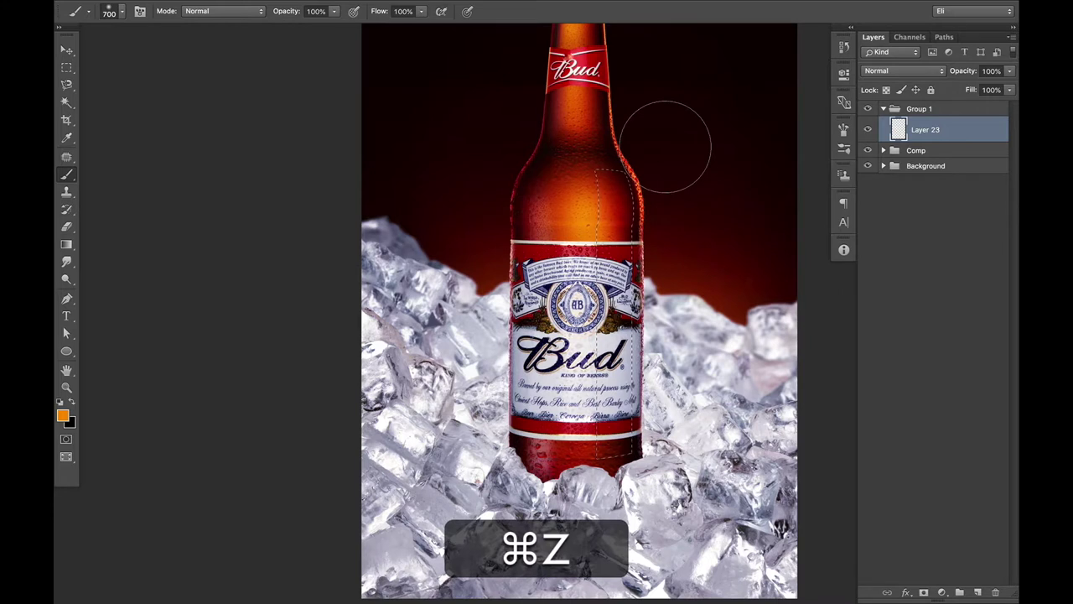
mouse_move(666, 143)
mouse_down()
mouse_move(690, 252)
mouse_move(696, 386)
mouse_move(683, 504)
mouse_up()
key(super+d)
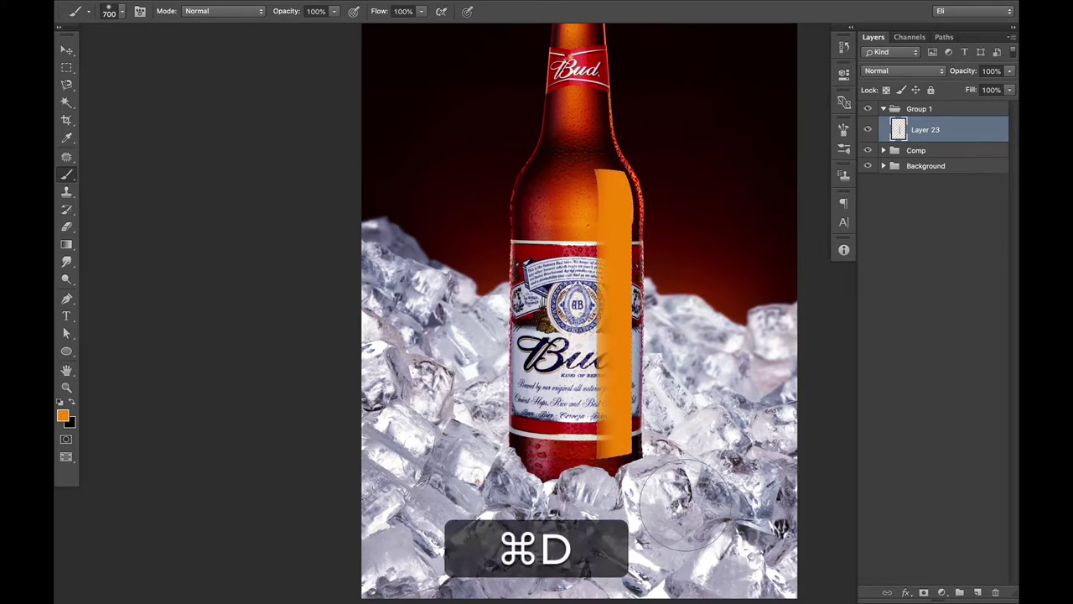
key(super+z)
key(alt+super+z)
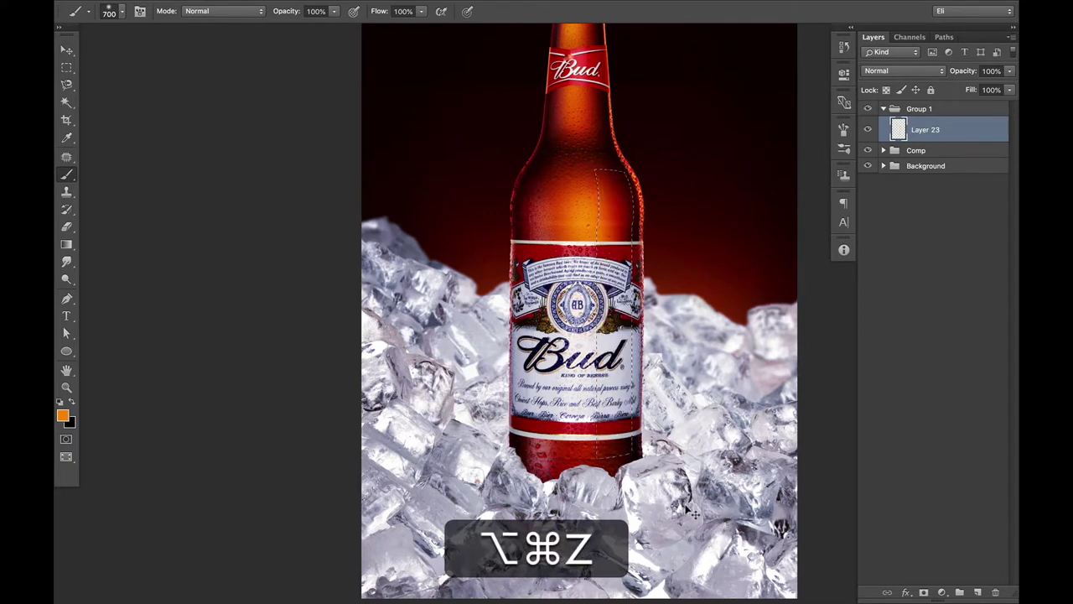
Fill the selection with the sampled orange on Layer 23, deselect it, and add a layer mask
key(alt+super+BackSpace)
key(super+BackSpace)
key(super+z)
key(alt+super+BackSpace)
key(super+v)
scroll(622, 300, up, 1)
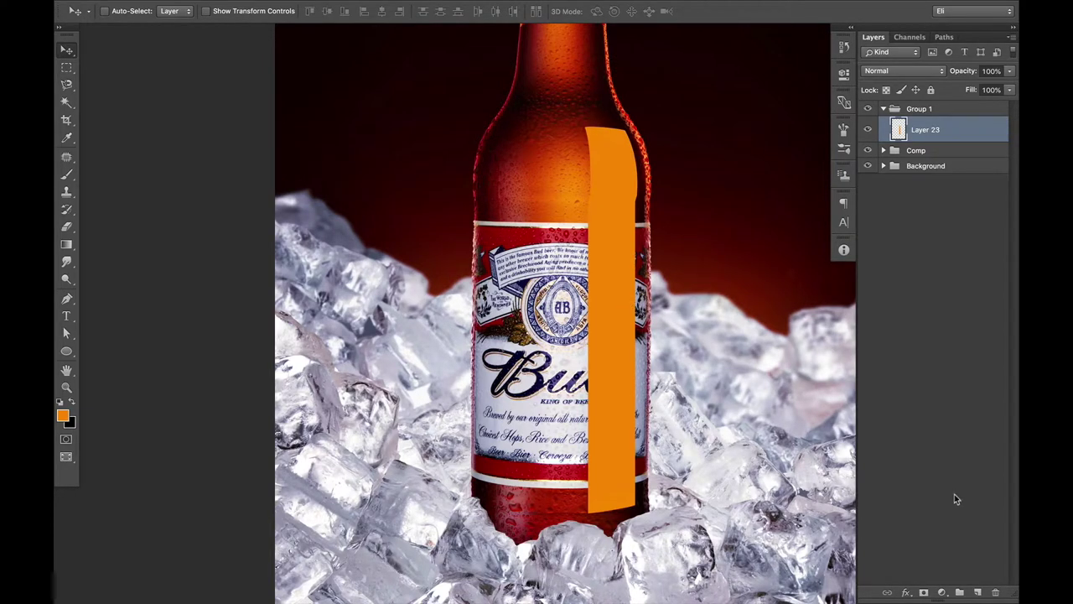
click(923, 592)
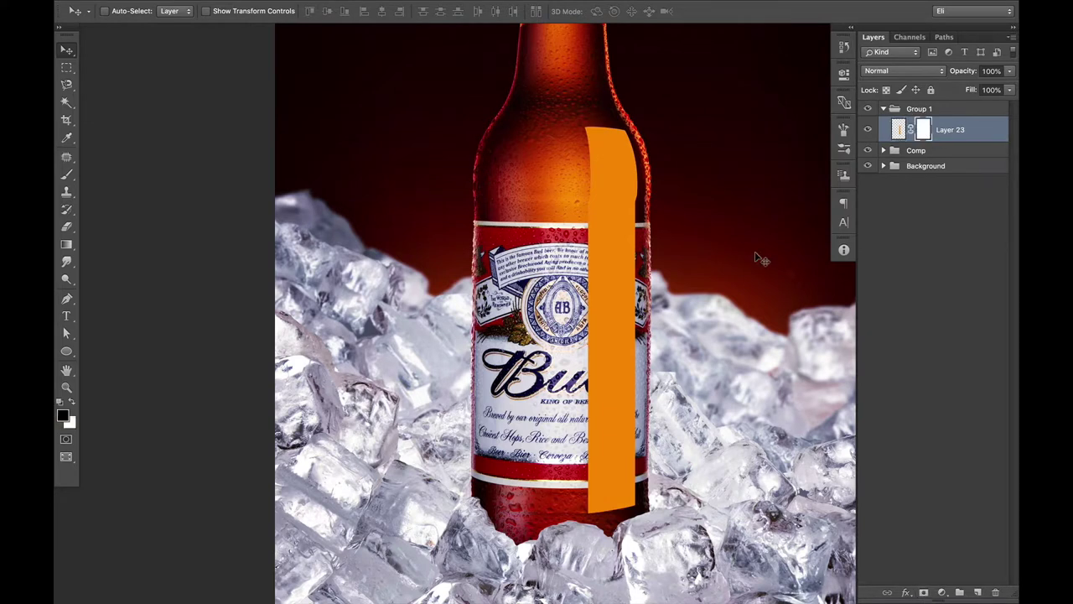
Fade the orange strip's left edge on the mask with a soft 600 px Eraser at 100% opacity
key(e)
key(bracketleft)
key(bracketleft)
key(bracketleft)
drag(673, 255, 659, 251)
key(x)
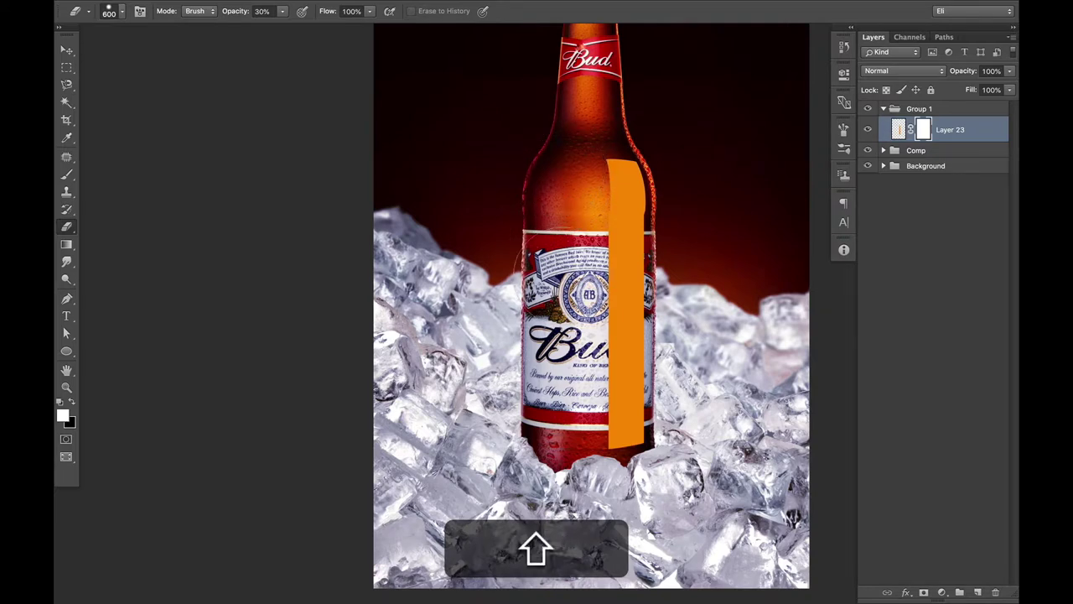
key(ctrl+shift+z)
key(0)
drag(565, 158, 565, 461)
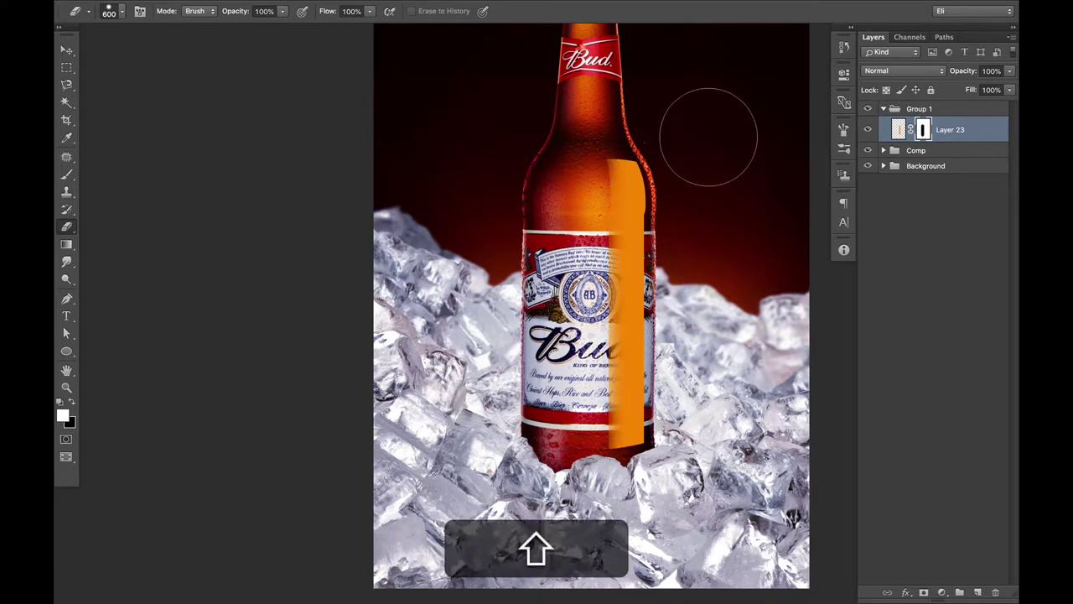
Fade the orange strip's right edge on the mask with Eraser strokes running just outside the bottle, from shoulder to base
mouse_move(688, 159)
mouse_down()
mouse_move(695, 240)
mouse_move(683, 419)
mouse_up()
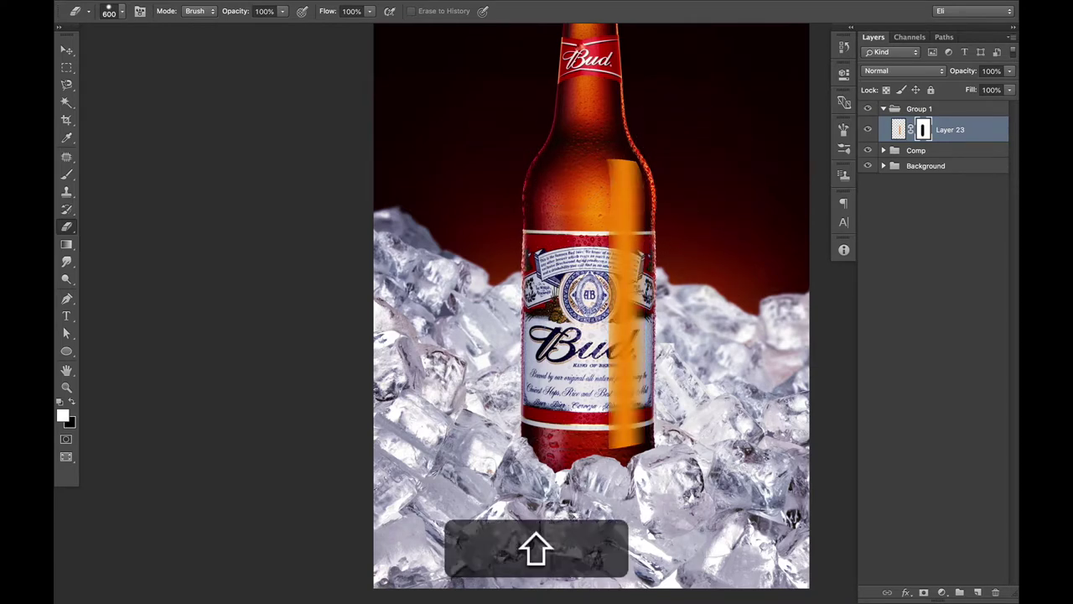
key(super+z)
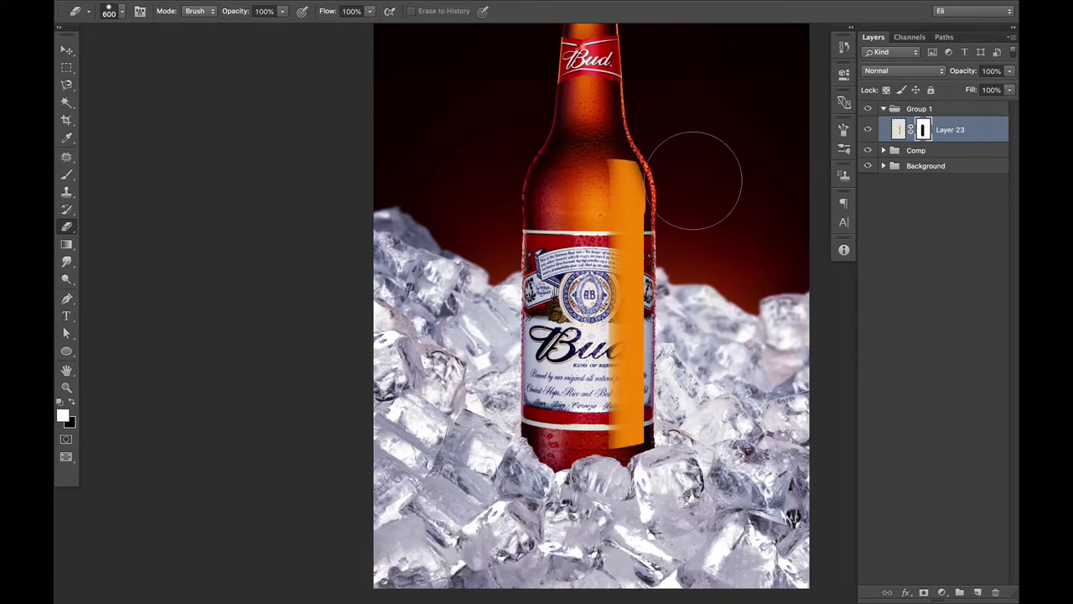
drag(701, 220, 705, 337)
drag(689, 158, 695, 501)
super+click(663, 178)
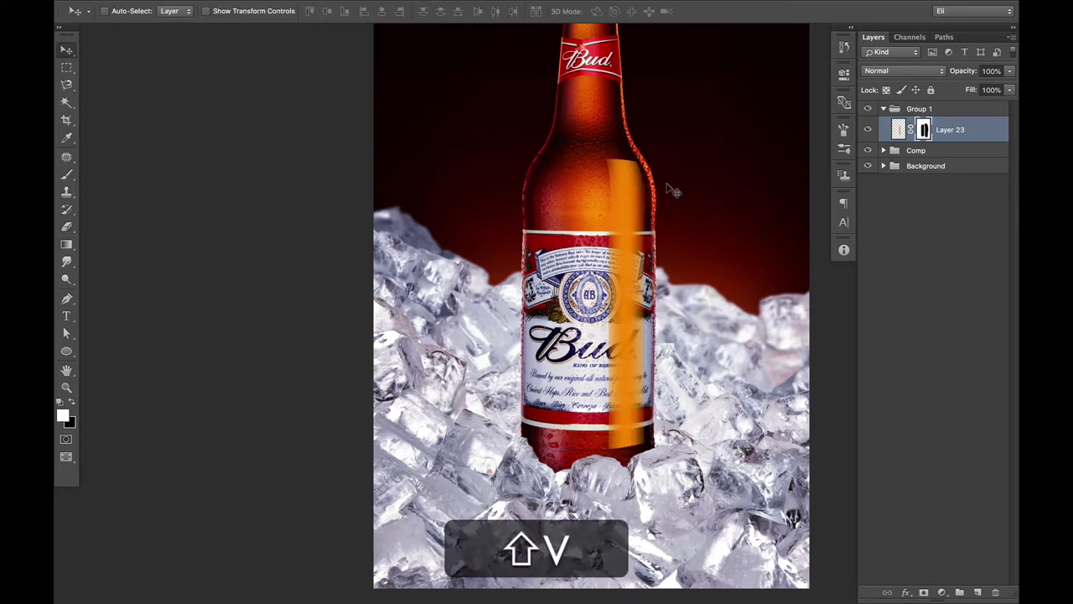
key(e)
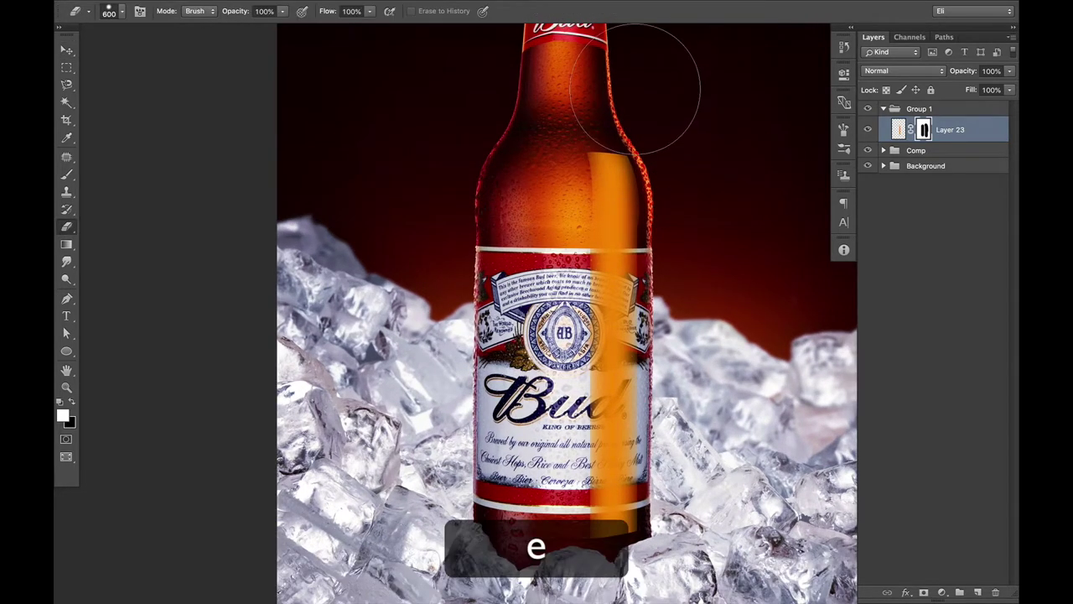
key(v)
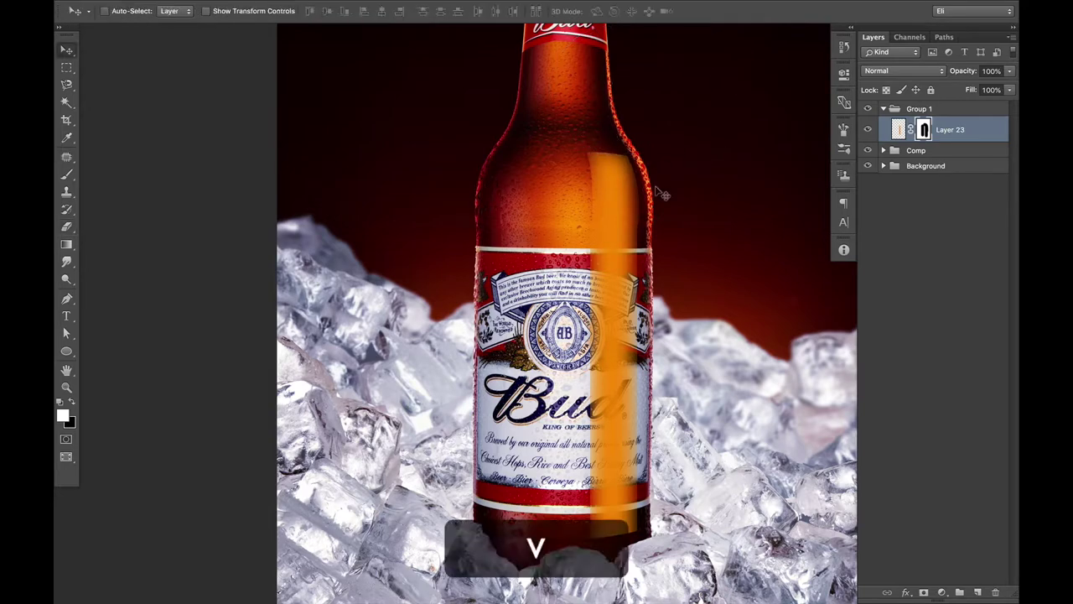
Set the orange strip layer's blend mode to Overlay
super+click(643, 225)
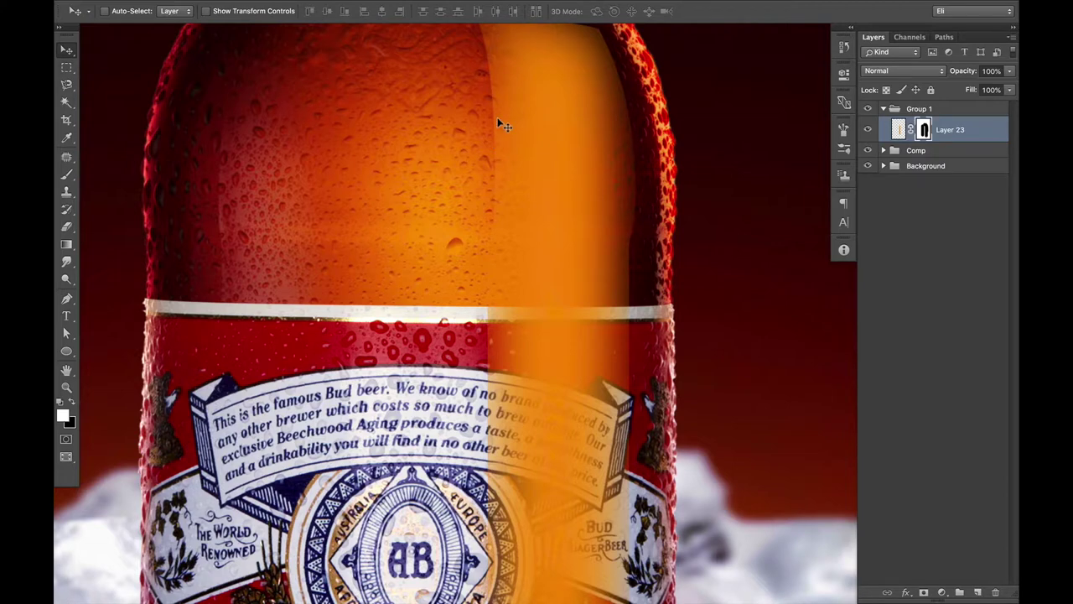
super+click(554, 296)
drag(554, 289, 570, 266)
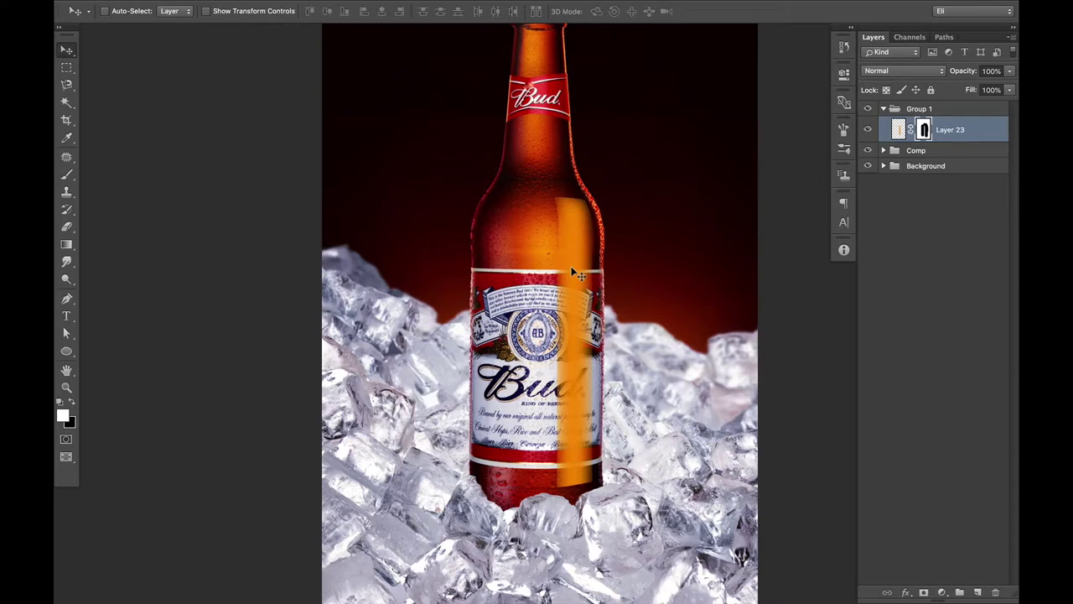
click(904, 70)
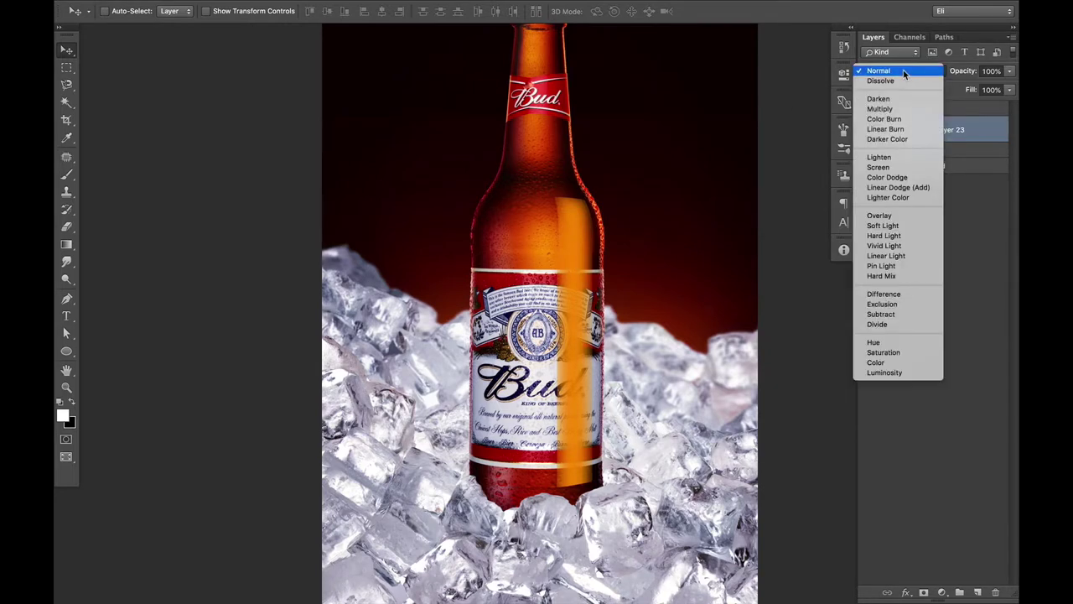
click(885, 215)
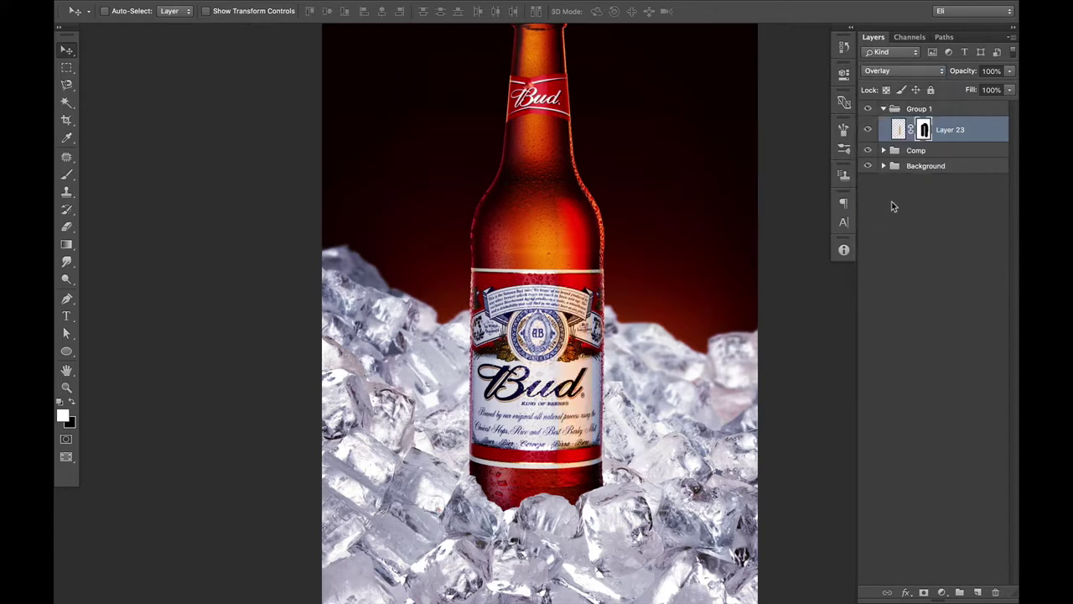
Lower the orange strip layer's fill to 42%
super+click(677, 216)
drag(677, 216, 685, 197)
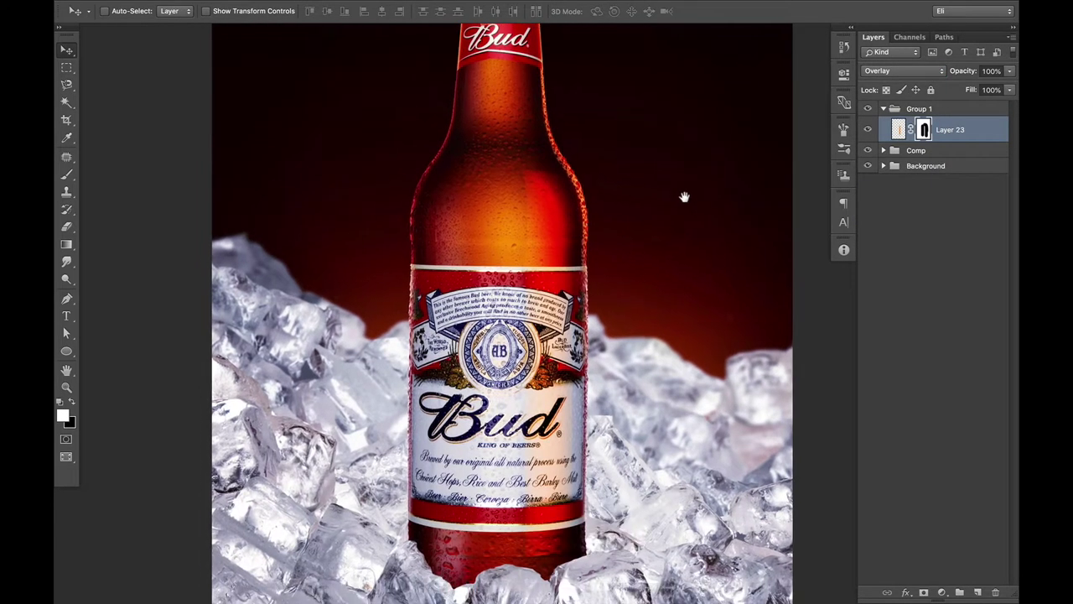
click(1011, 93)
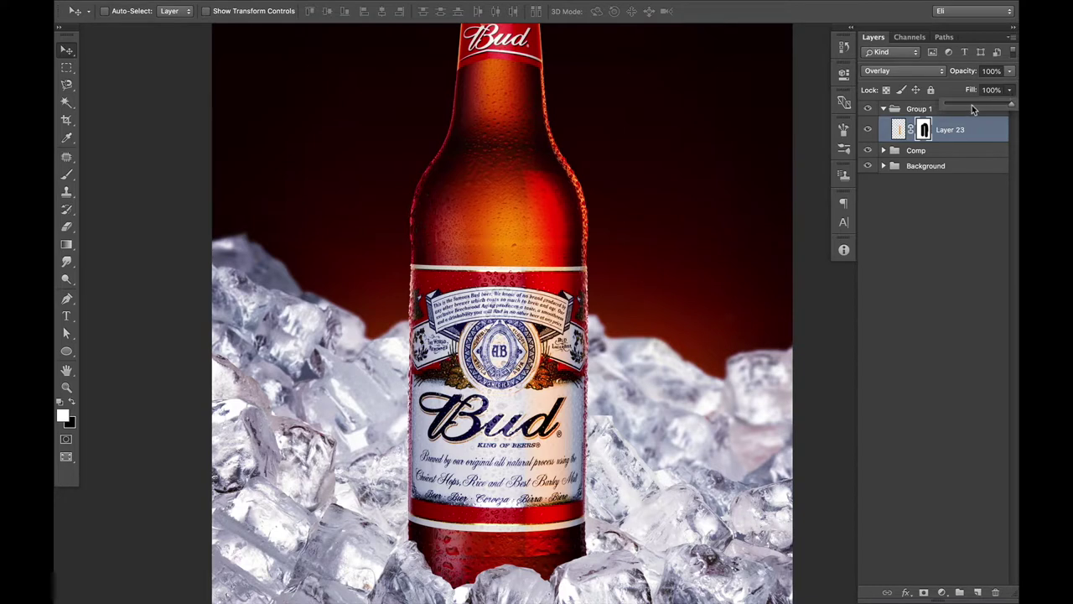
click(973, 104)
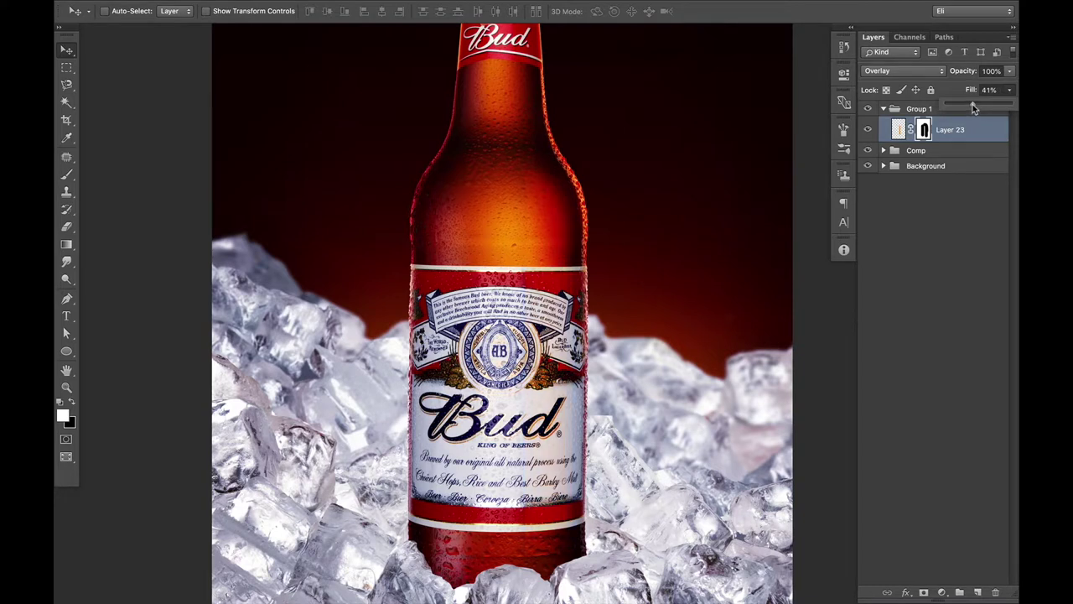
drag(976, 105, 973, 105)
Duplicate the orange strip layer and set the copy's blend mode to Screen
click(897, 131)
click(898, 131)
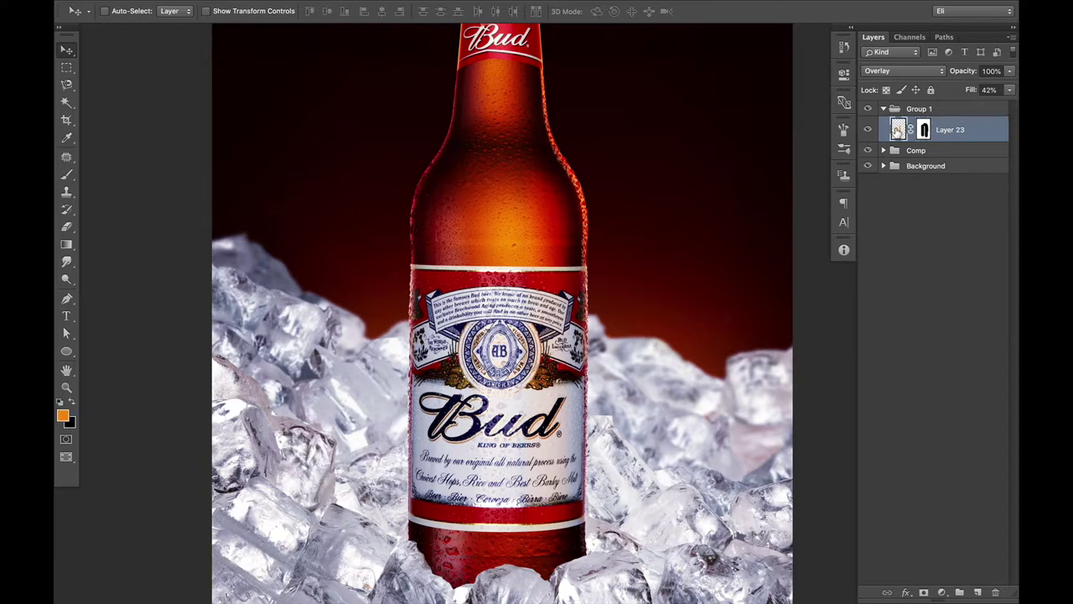
key(super+j)
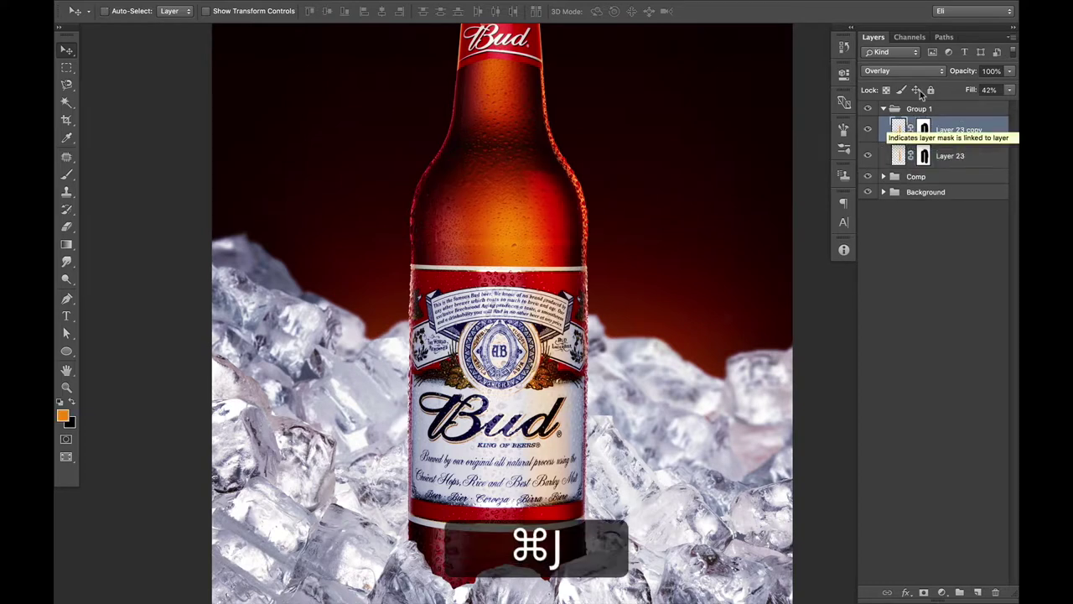
click(923, 70)
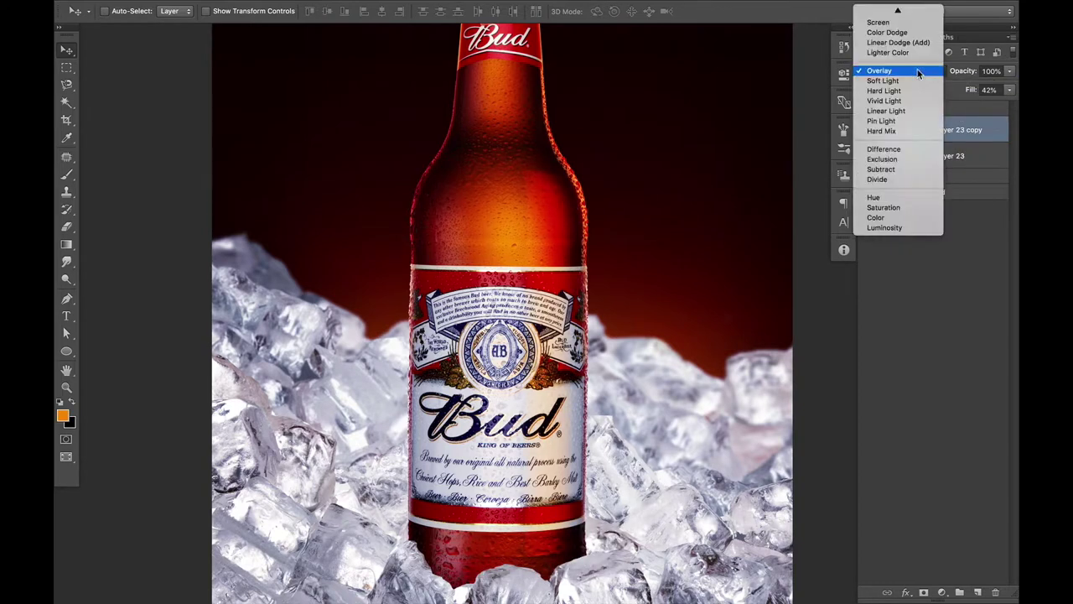
click(905, 23)
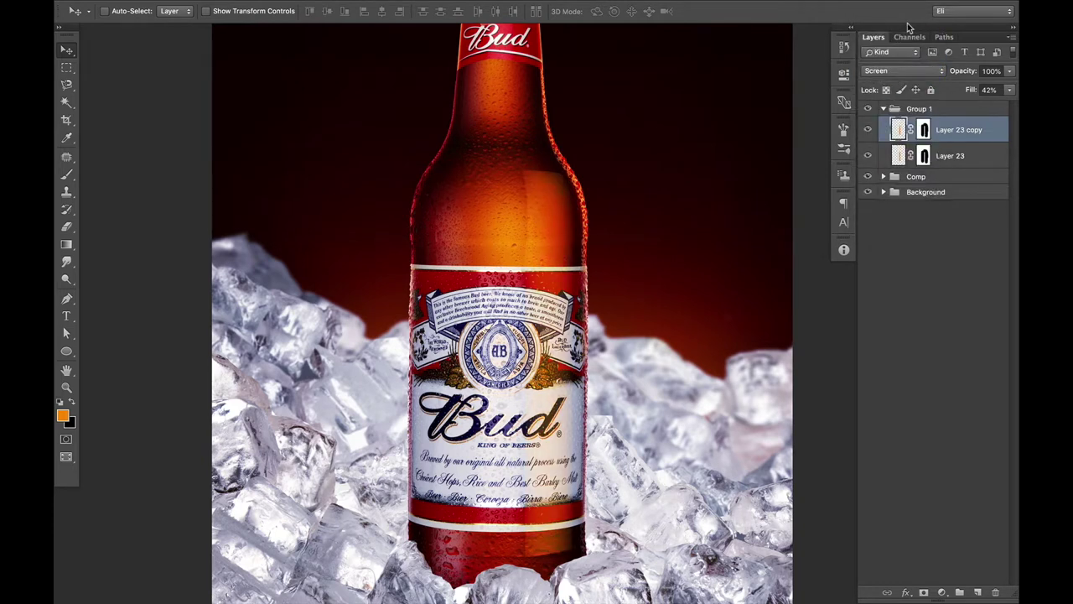
alt+super+click(530, 287)
alt+super+click(530, 286)
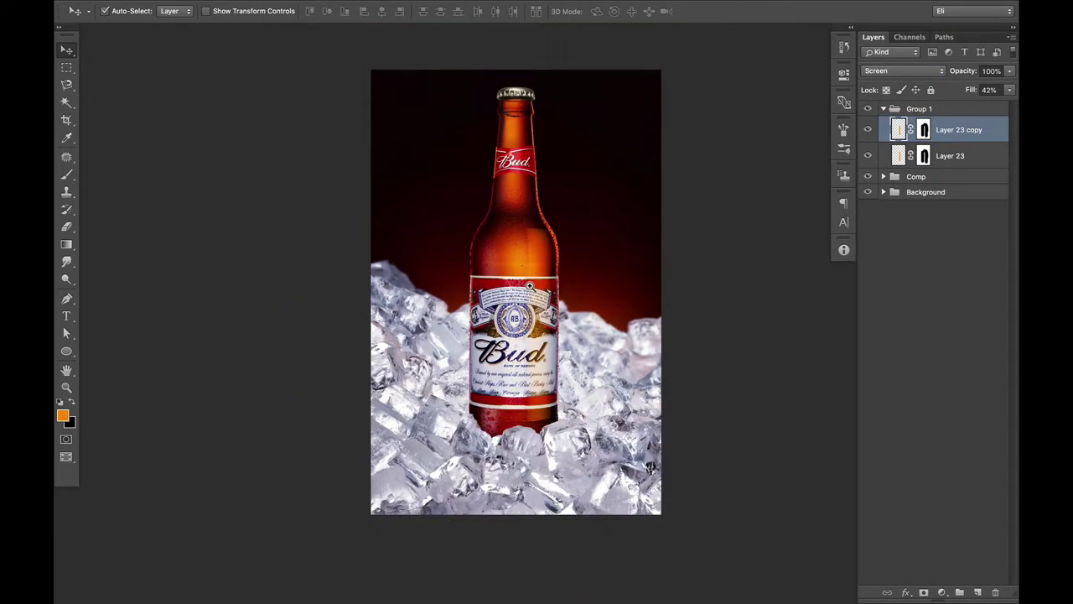
super+click(530, 286)
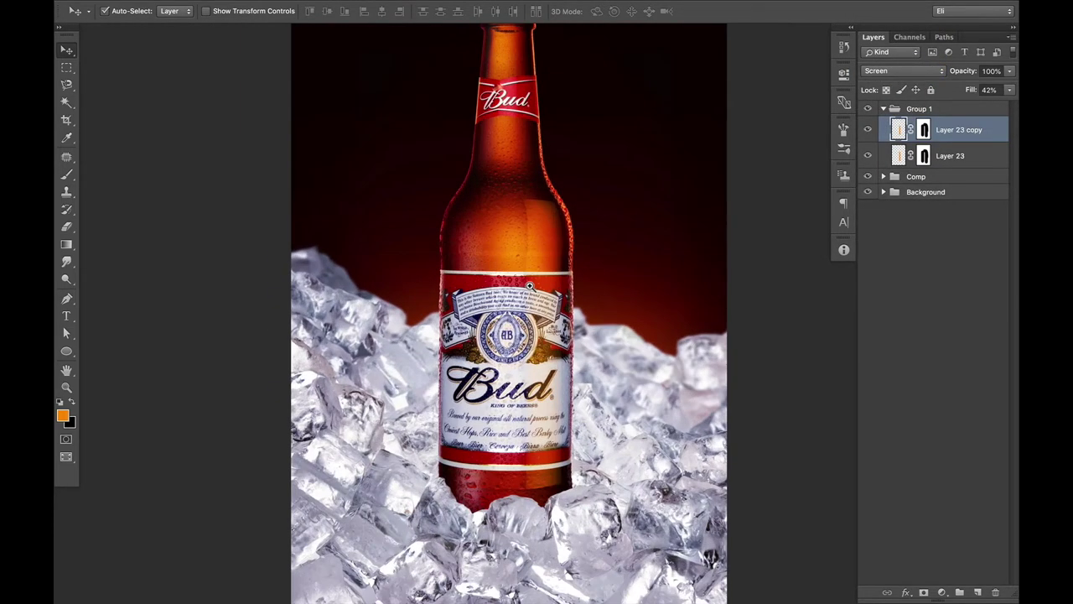
Brighten the orange of the lower Overlay strip layer with a Curves adjustment
click(957, 149)
click(868, 130)
click(868, 130)
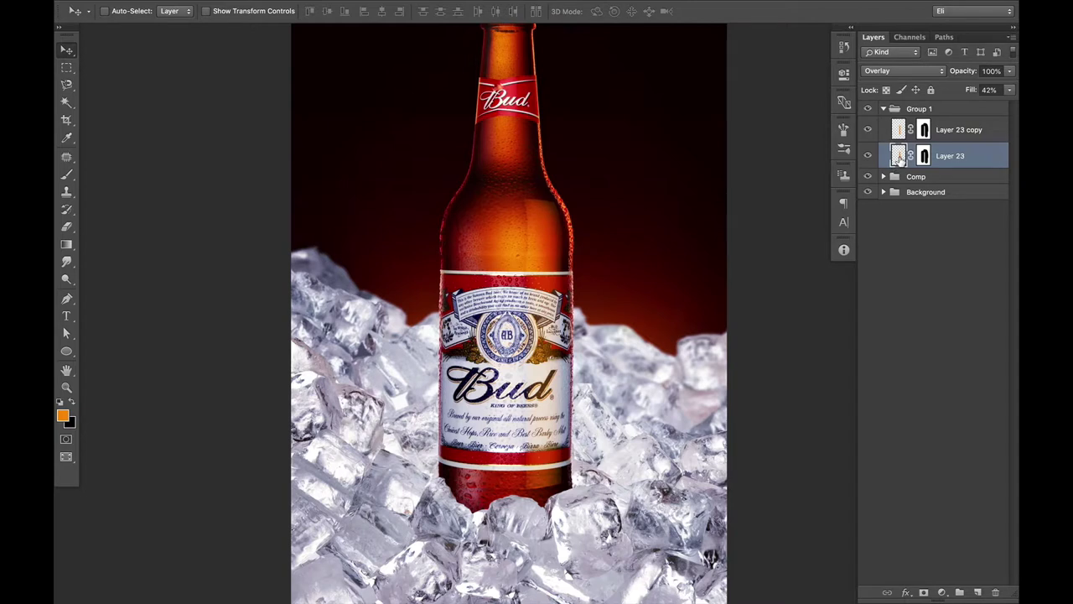
drag(677, 187, 679, 232)
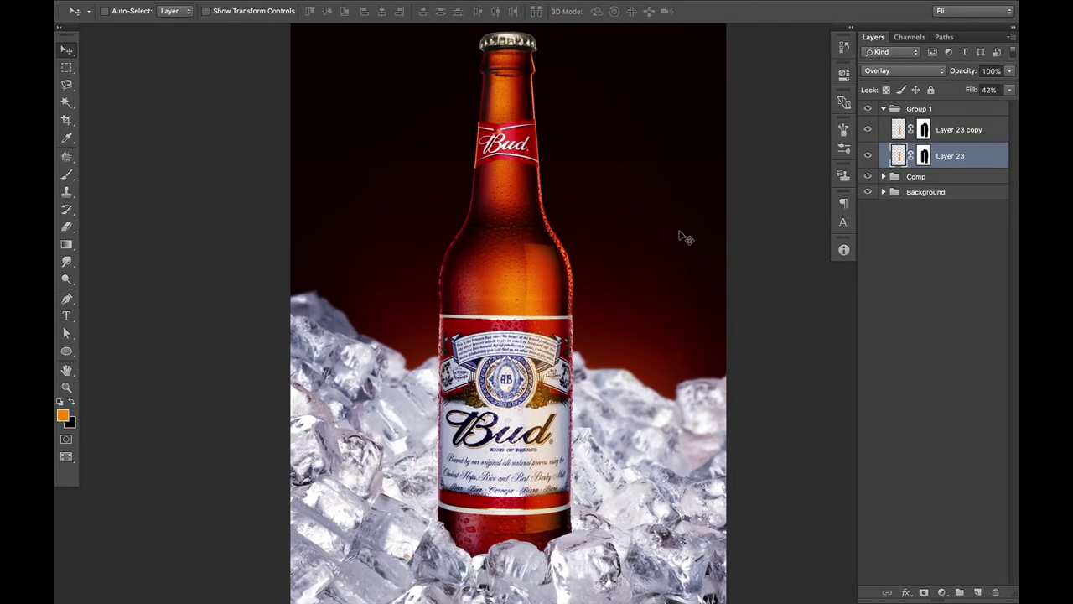
key(i)
key(v)
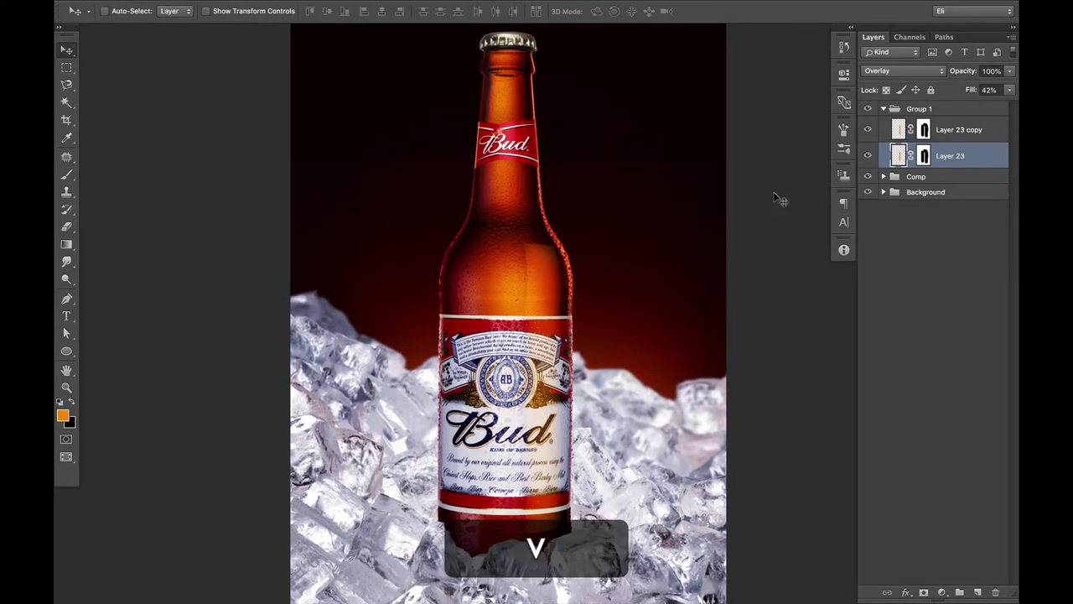
key(super+m)
drag(694, 250, 668, 226)
click(958, 132)
key(space)
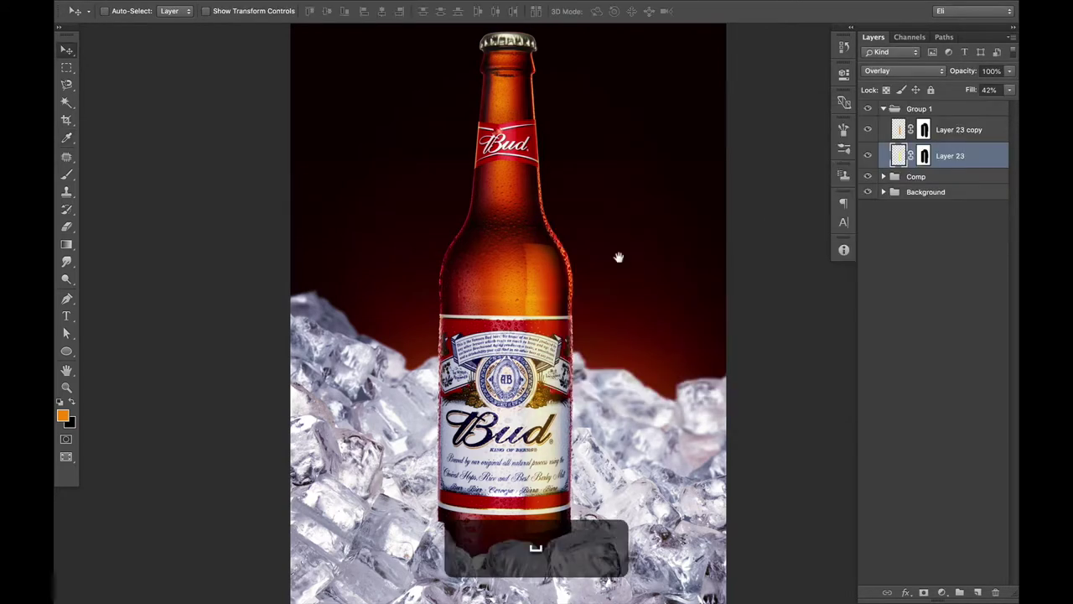
drag(618, 257, 609, 232)
alt+click(556, 276)
scroll(555, 275, down, 1)
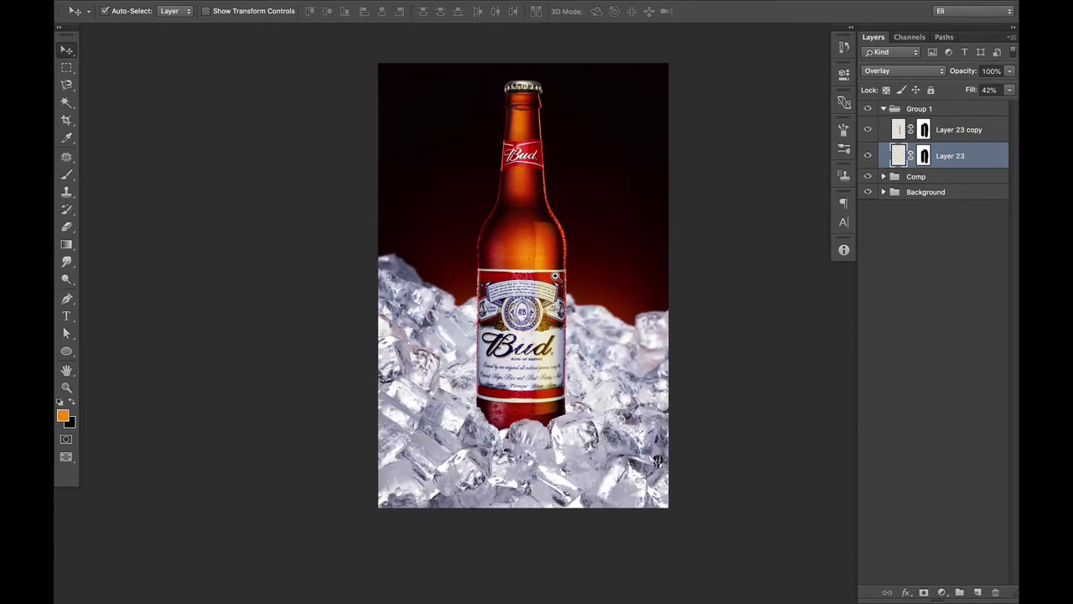
Examine the orange reflection up close on the bottle, comparing it with the Screen and Overlay strip layers hidden and shown
scroll(555, 275, up, 1)
scroll(555, 275, up, 1)
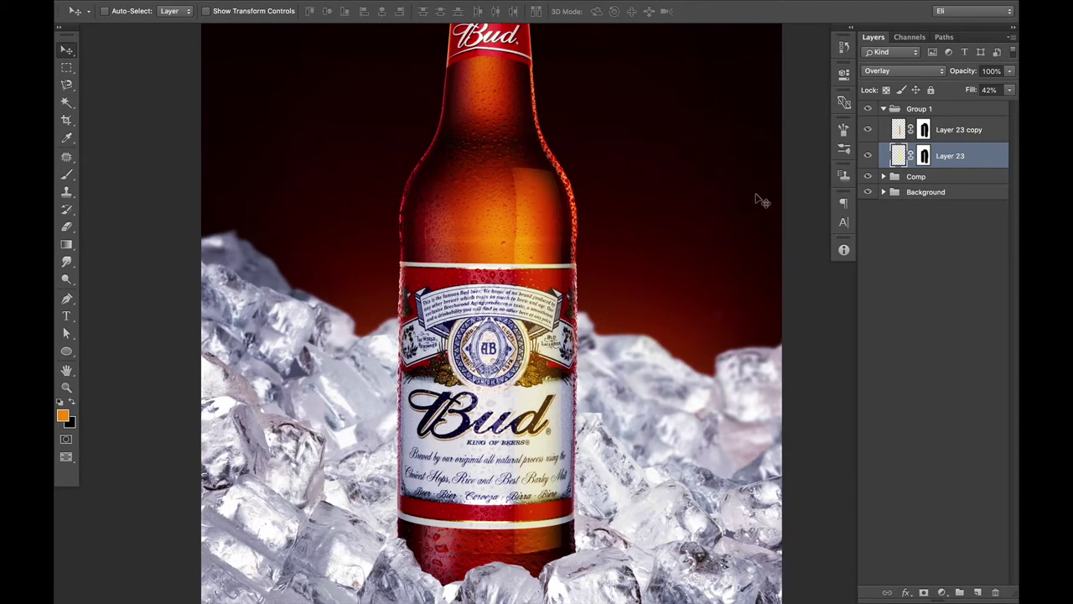
click(868, 130)
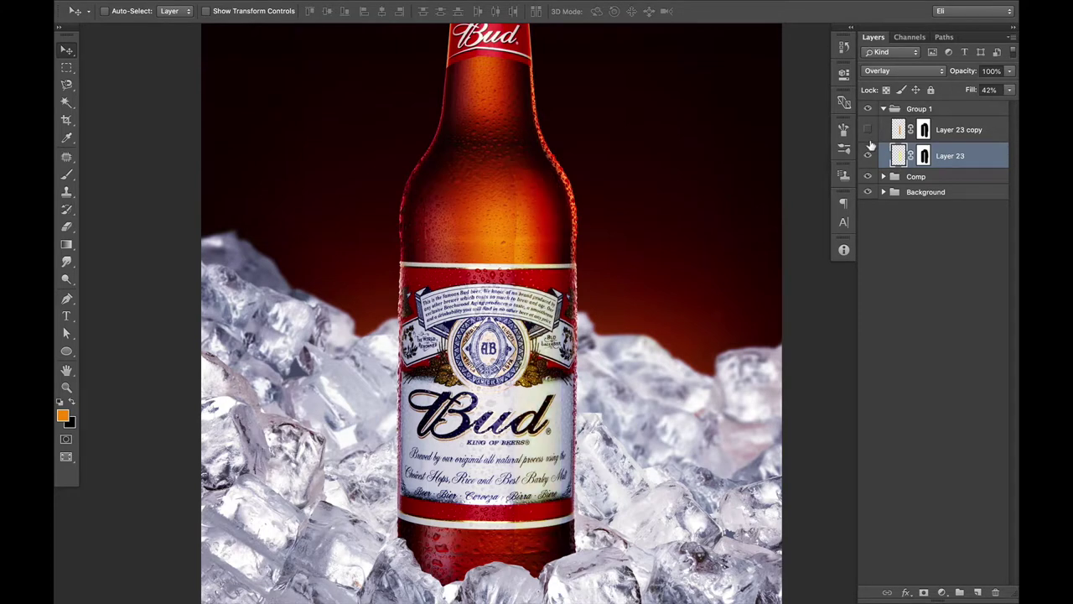
scroll(579, 243, up, 2)
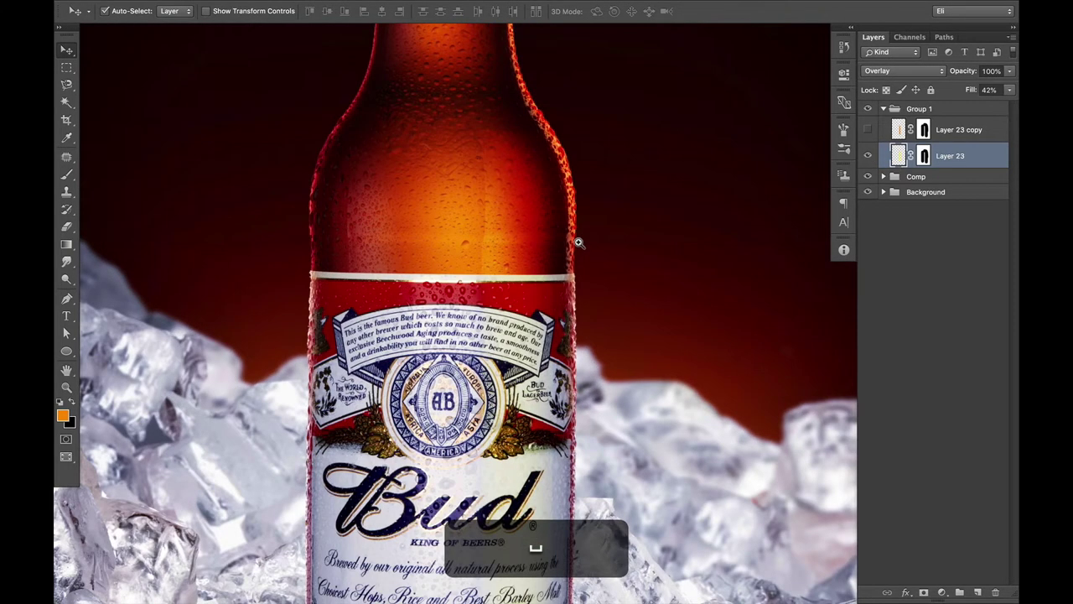
click(868, 155)
click(868, 156)
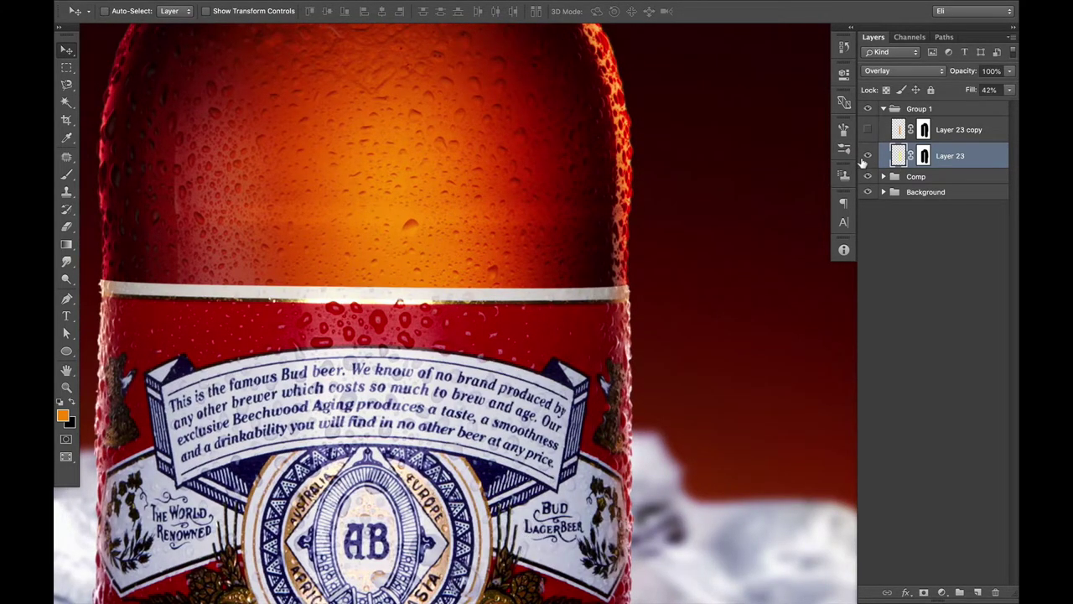
scroll(444, 220, up, 2)
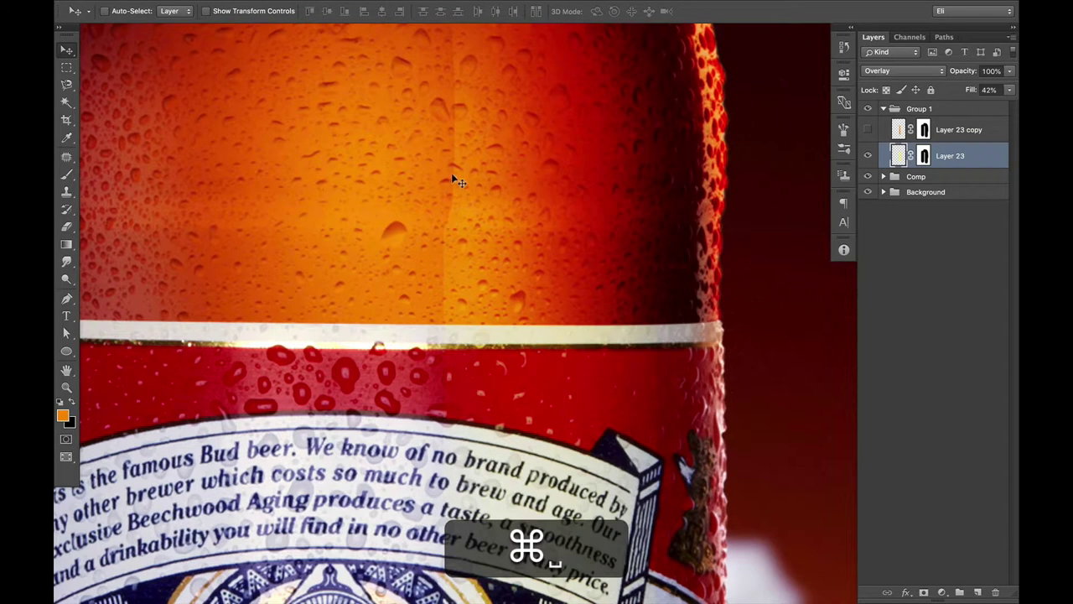
click(867, 129)
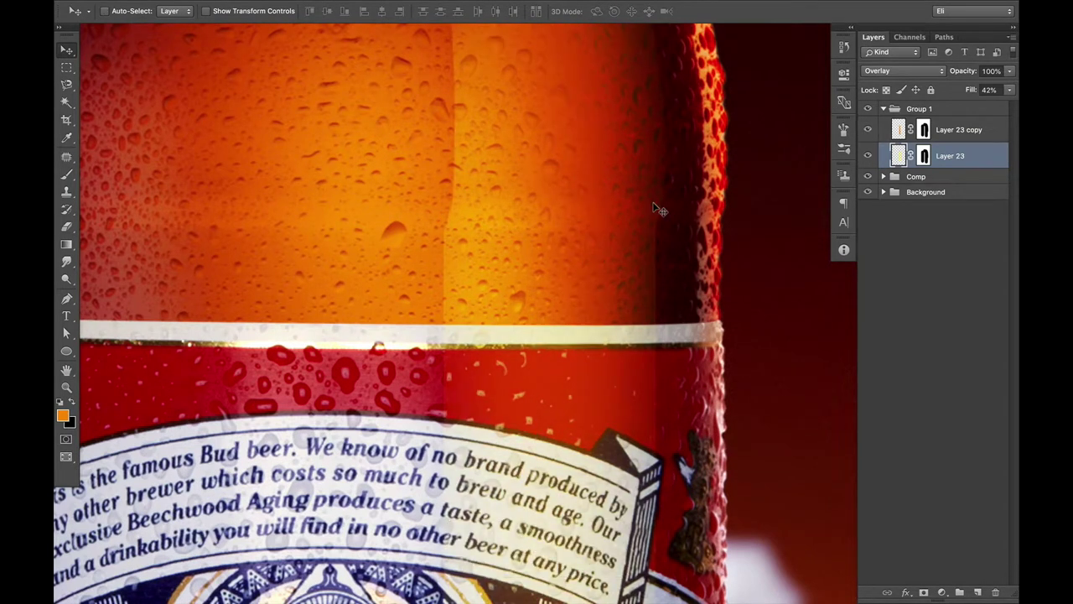
Soften both orange strip layers, Layer 23 and Layer 23 copy, with a Gaussian Blur of 1.9 pixels radius each
key(super+b)
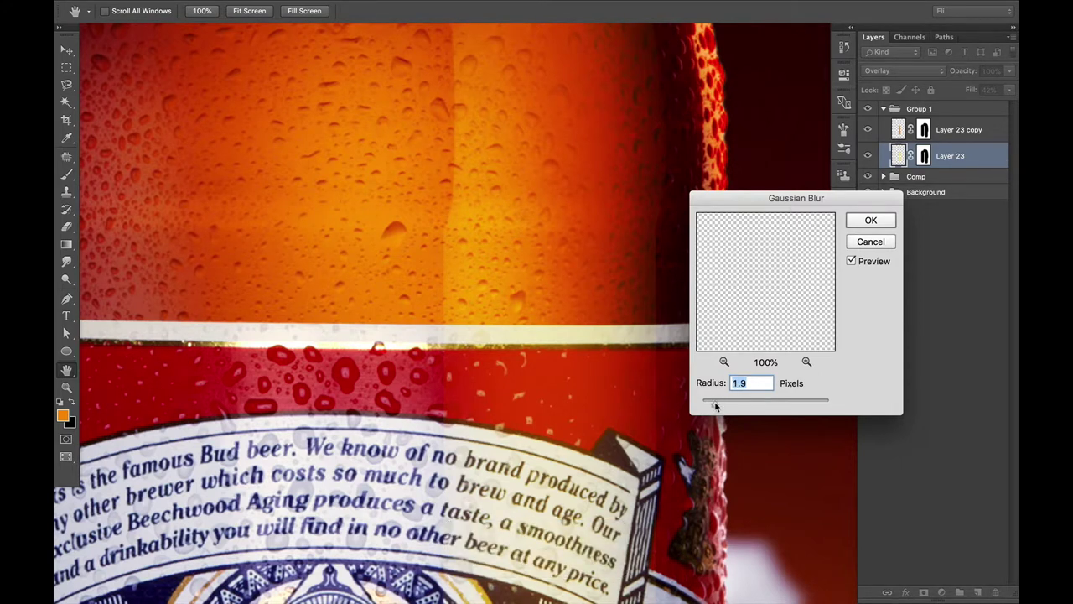
click(872, 221)
click(897, 132)
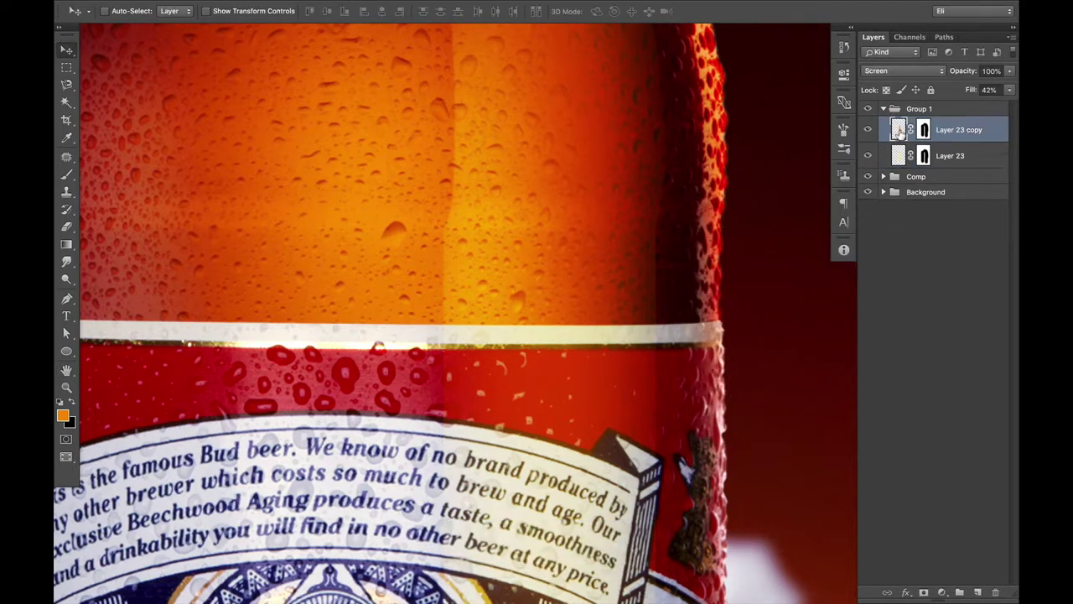
key(super+b)
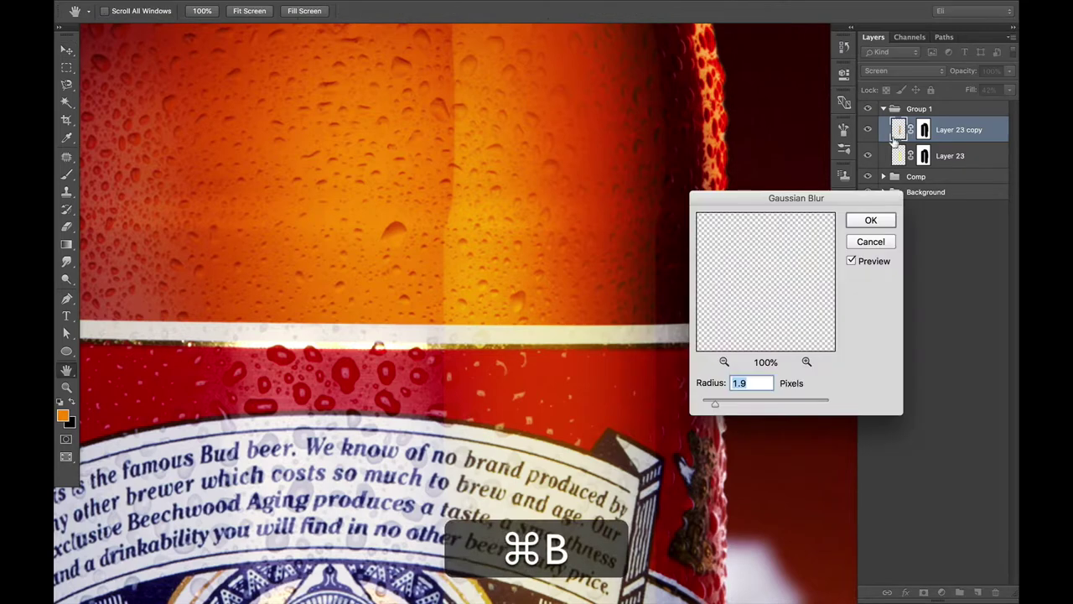
click(870, 219)
key(v)
Examine the softened reflection on the whole bottle and compare it at different magnifications
key(super+minus)
key(super+minus)
key(super+minus)
alt+click(560, 355)
drag(576, 385, 575, 339)
alt+click(575, 339)
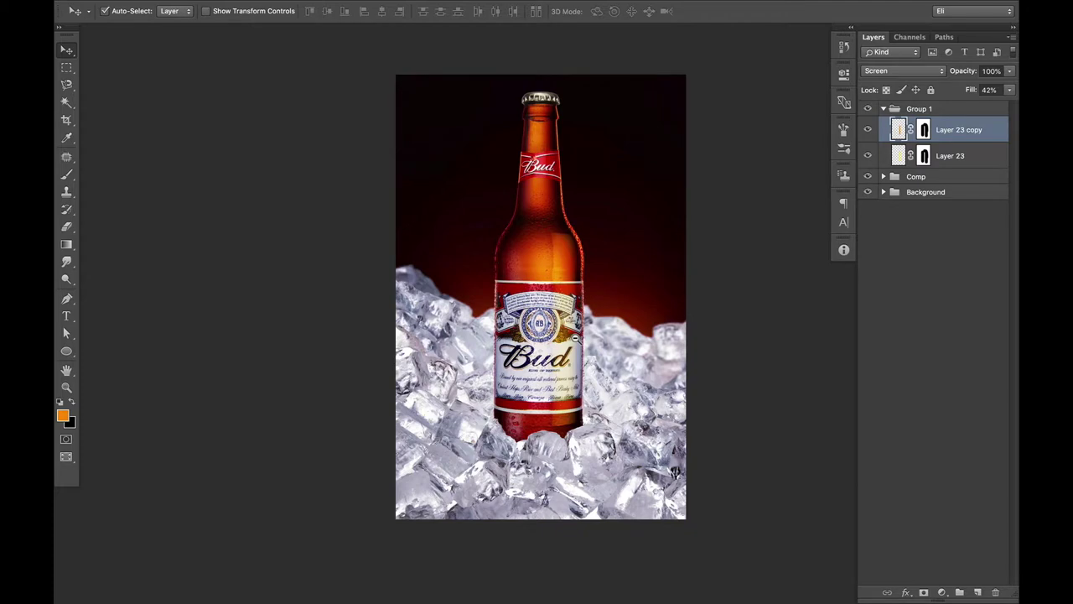
super+click(576, 339)
alt+click(575, 338)
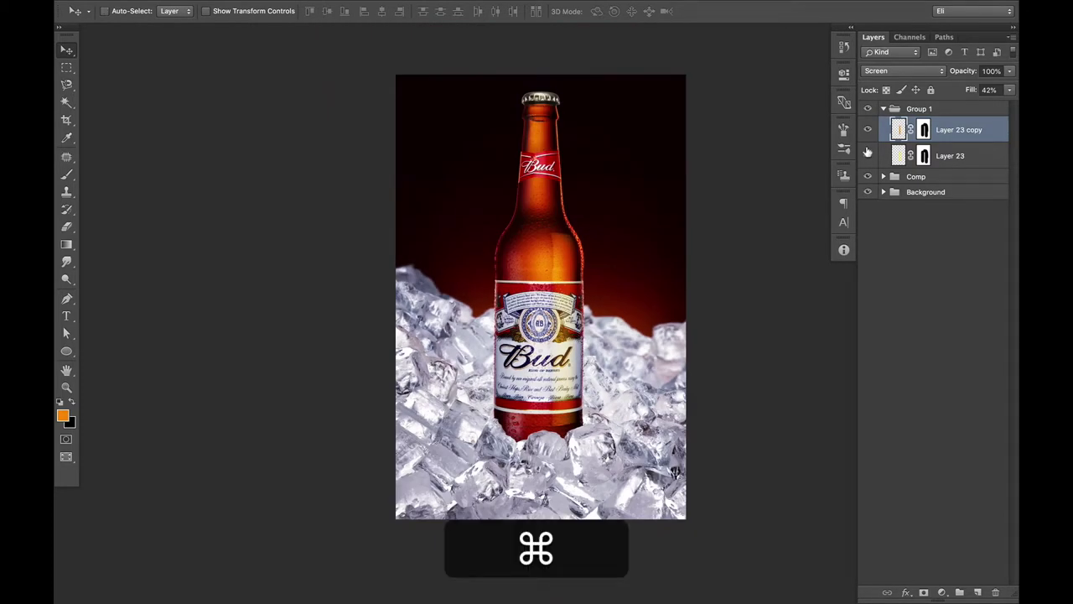
Add a layer mask to Group 1 and fade out the reflection's left edge and bottom on it with a size 500 soft eraser
click(919, 109)
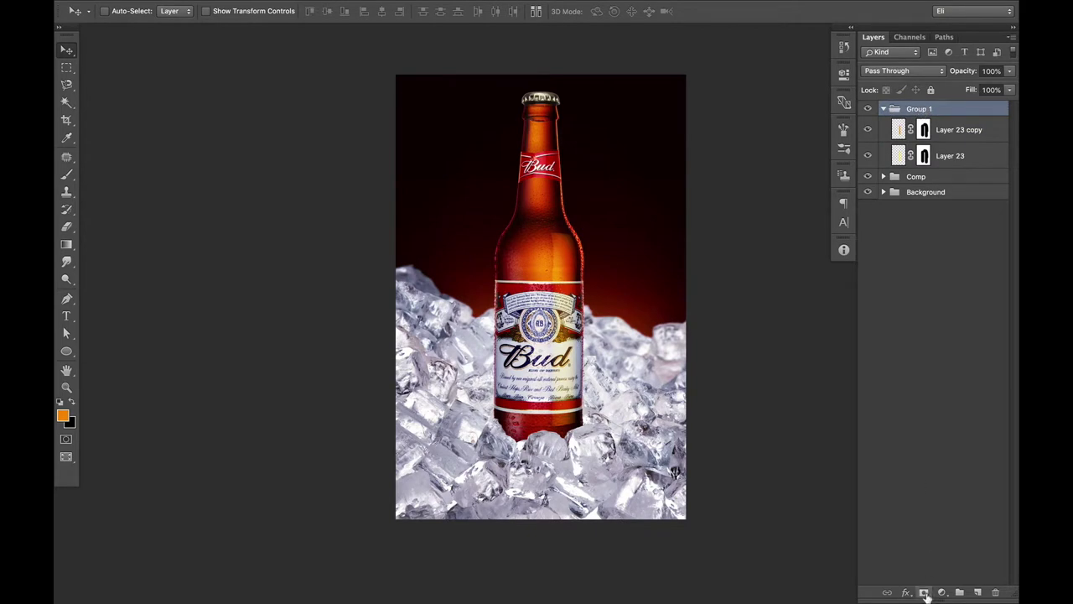
click(924, 592)
super+click(592, 451)
key(e)
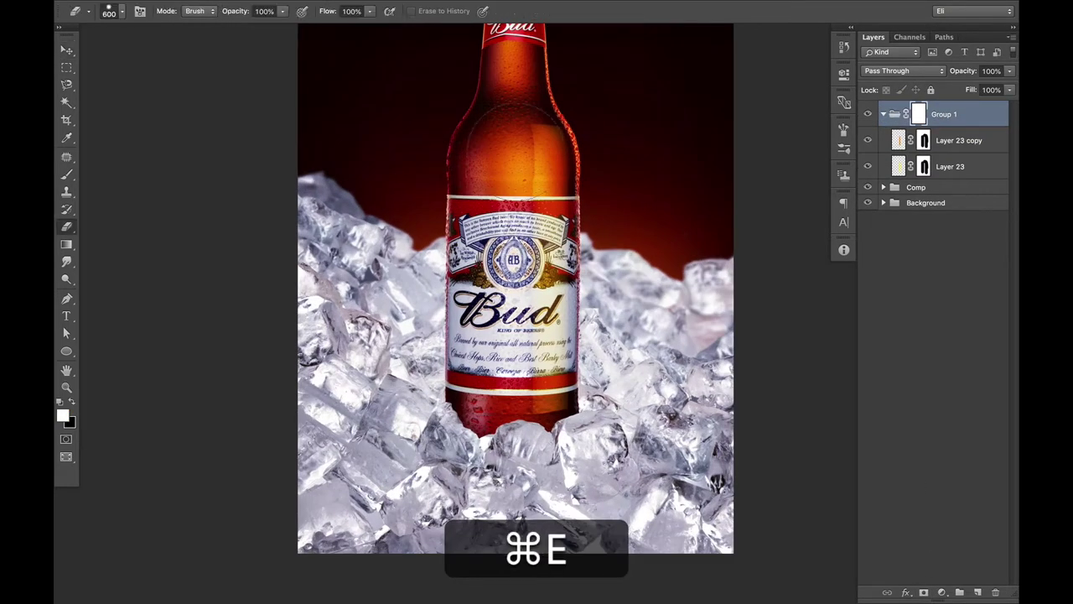
key(bracketleft)
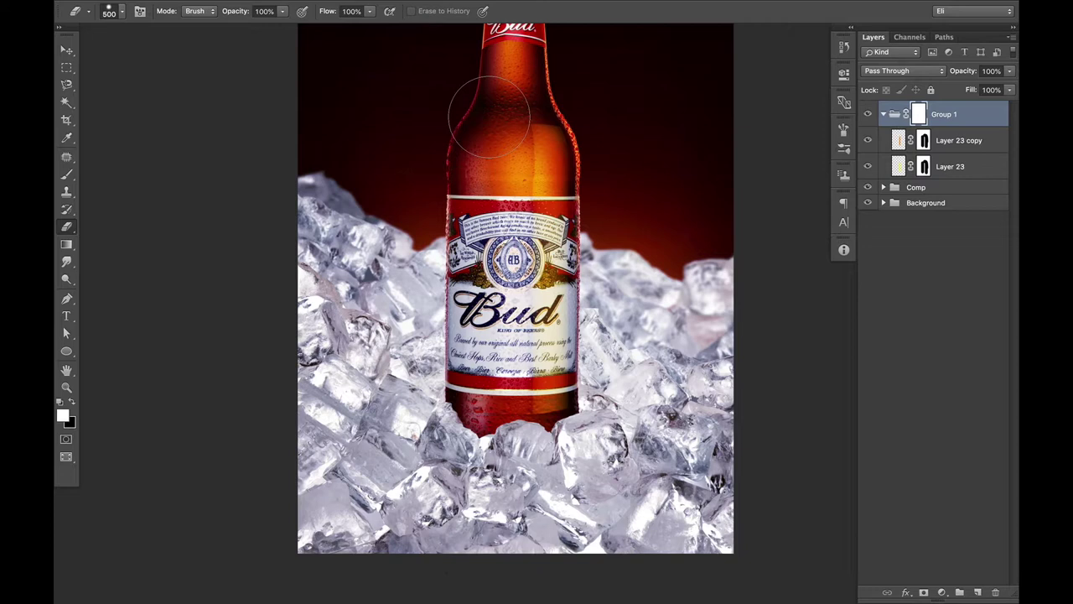
drag(493, 212, 495, 380)
key(super+z)
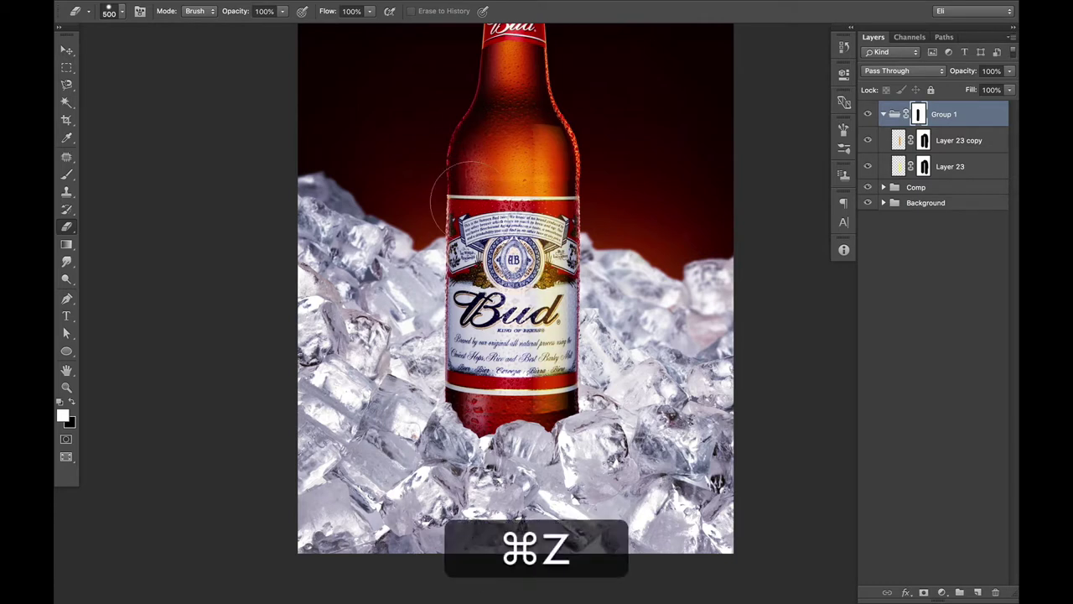
key(shift)
key(super+z)
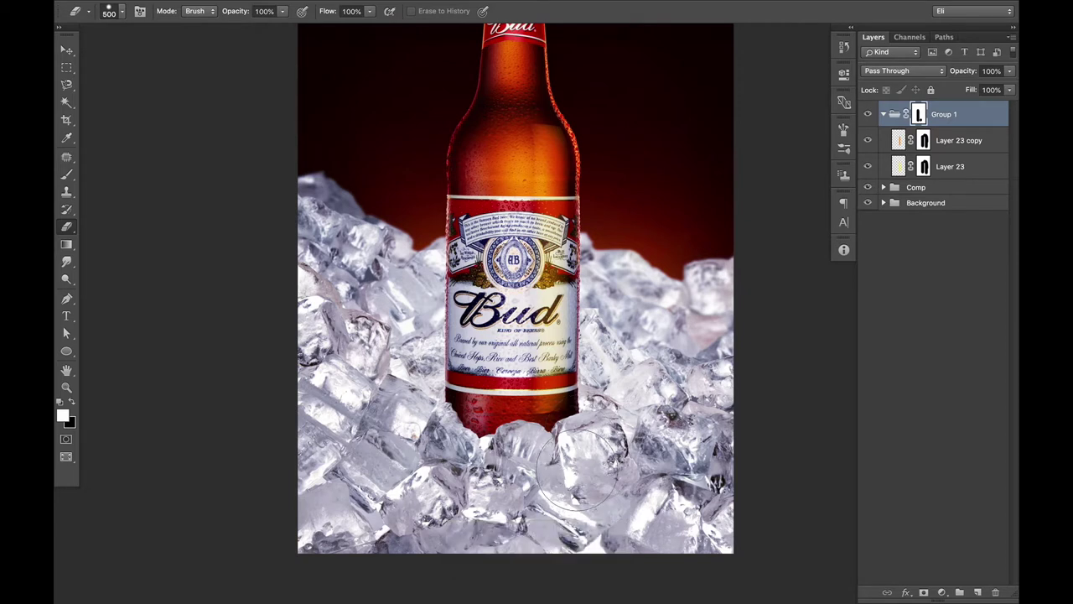
Collapse Group 1 and duplicate it together with its mask
key(super+space)
alt+super+click(550, 337)
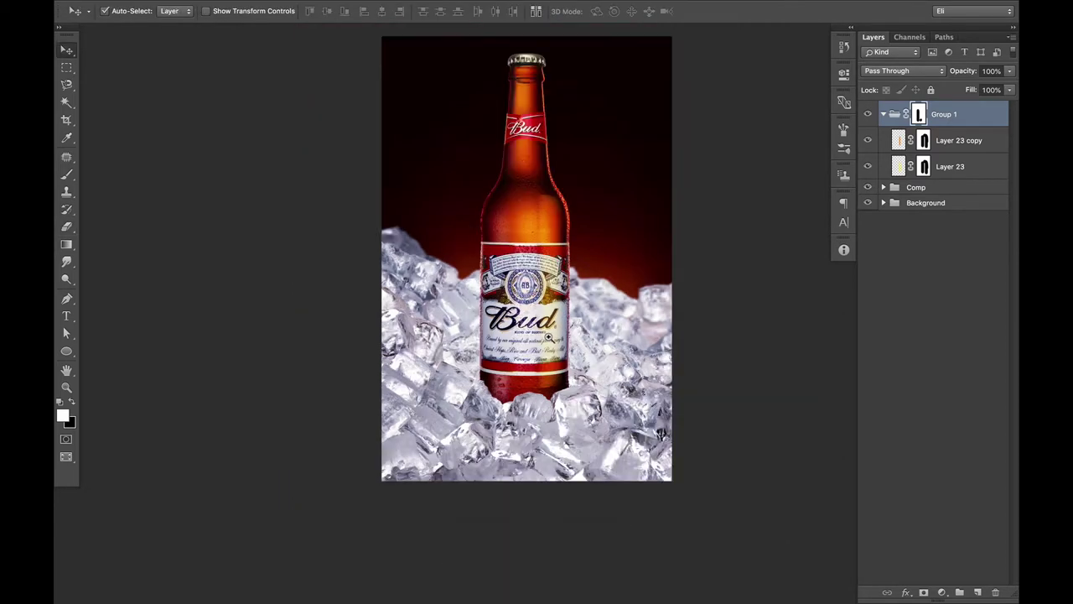
super+click(551, 336)
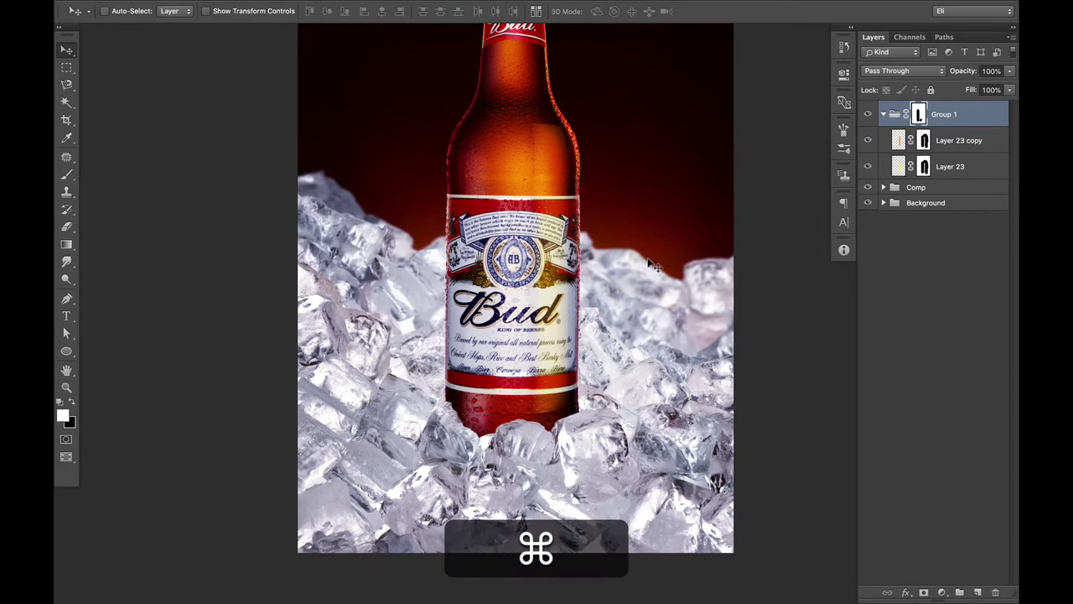
super+click(579, 277)
super+click(557, 310)
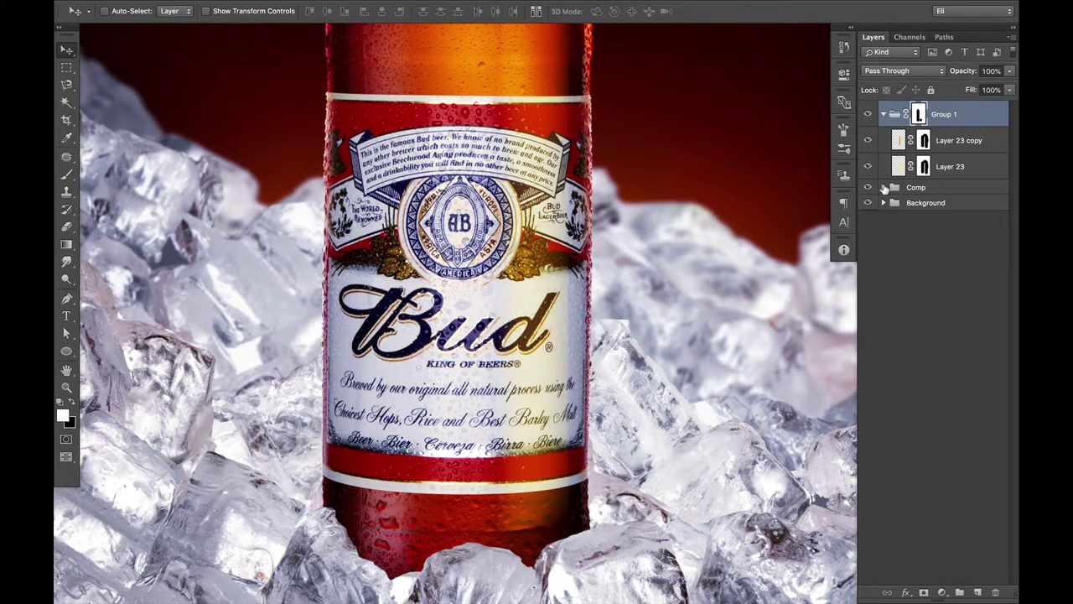
click(883, 114)
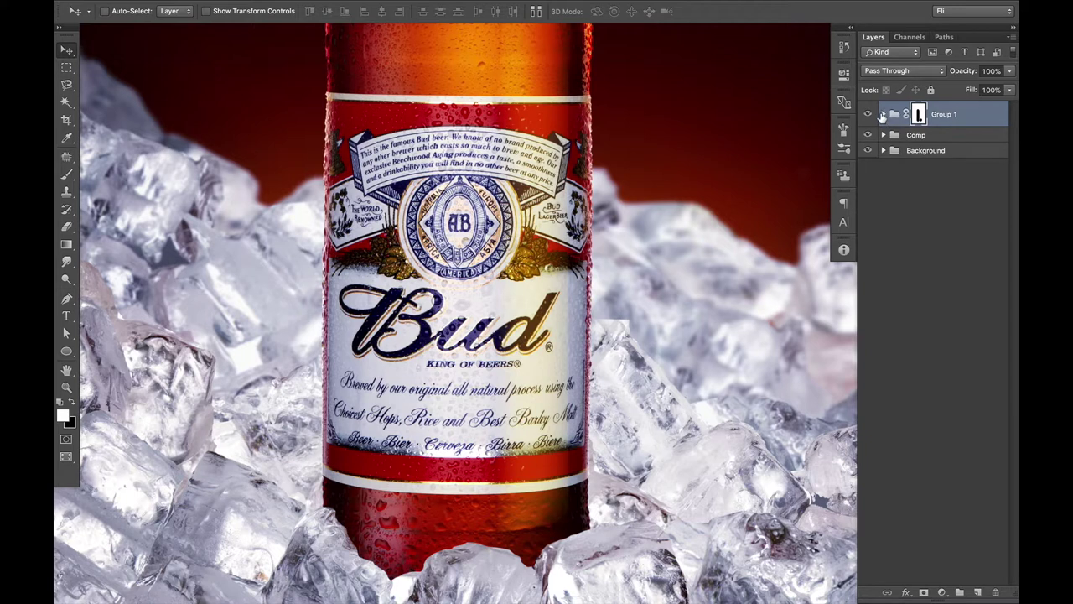
drag(894, 115, 979, 597)
drag(582, 161, 582, 248)
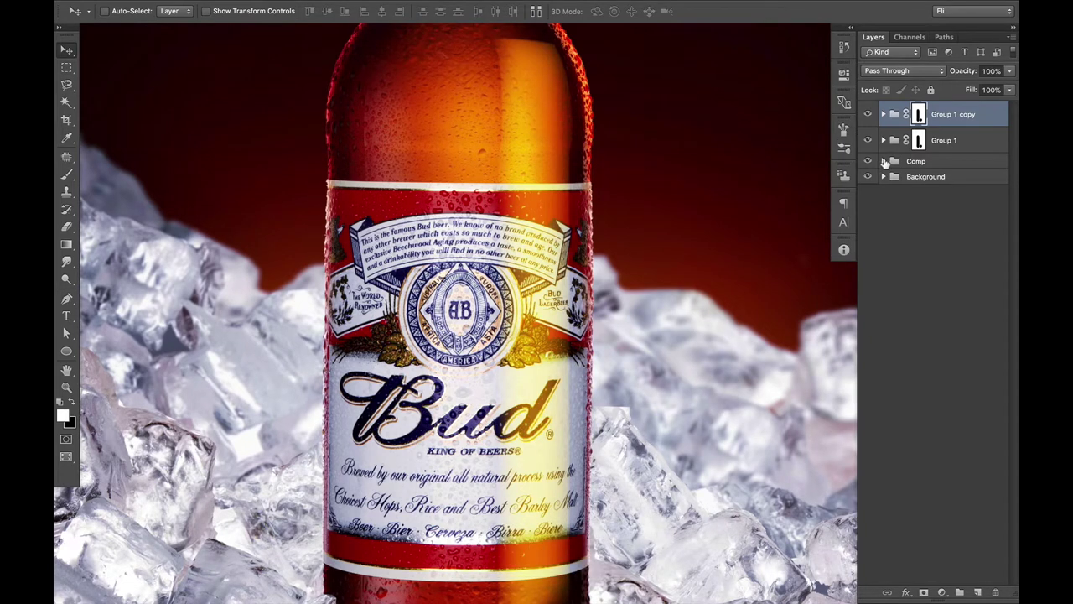
Load the outline of the main label in Layer 9 as a selection and mask that area out of Group 1 copy
click(884, 161)
super+click(921, 328)
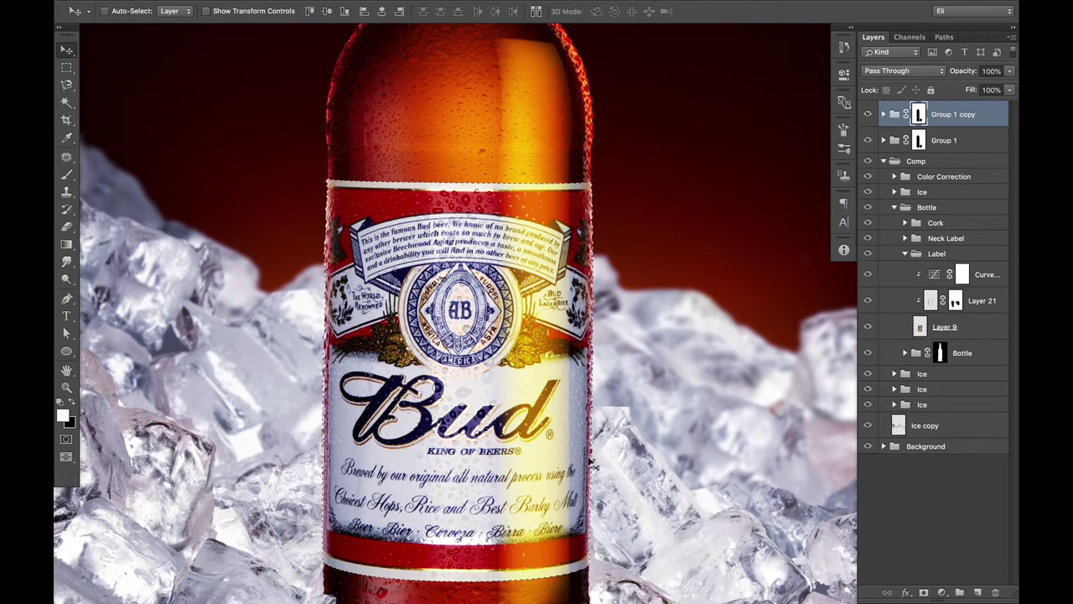
click(885, 162)
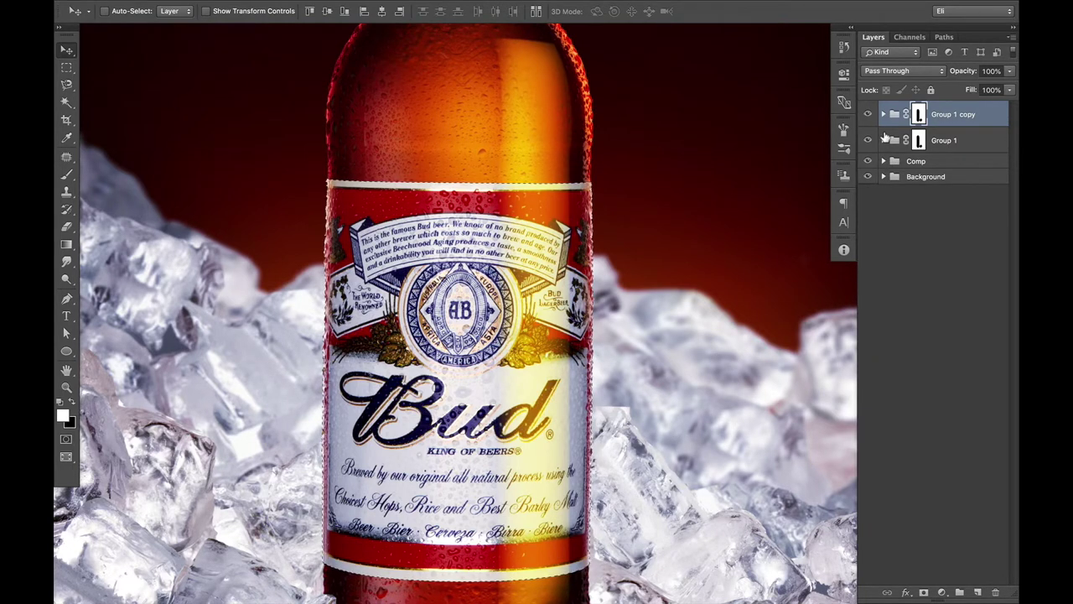
key(BackSpace)
Invert the label selection, mask everything outside the label out of Group 1, and deselect
key(shift+super+i)
click(918, 141)
key(BackSpace)
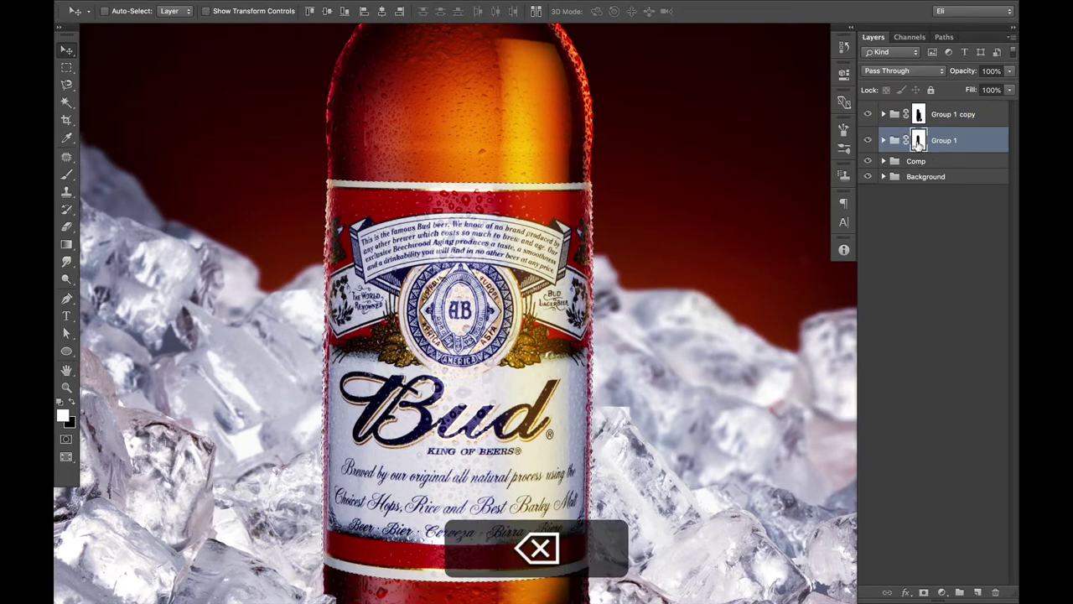
key(super+d)
key(super+v)
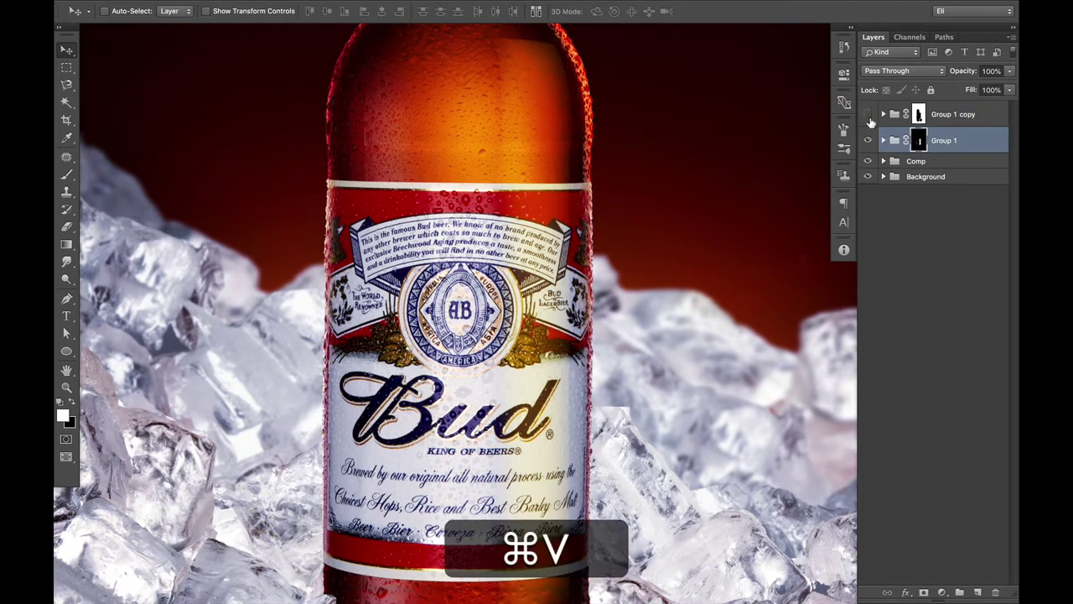
Compare the label reflection with Group 1 hidden and shown while Group 1 copy stays hidden
click(868, 140)
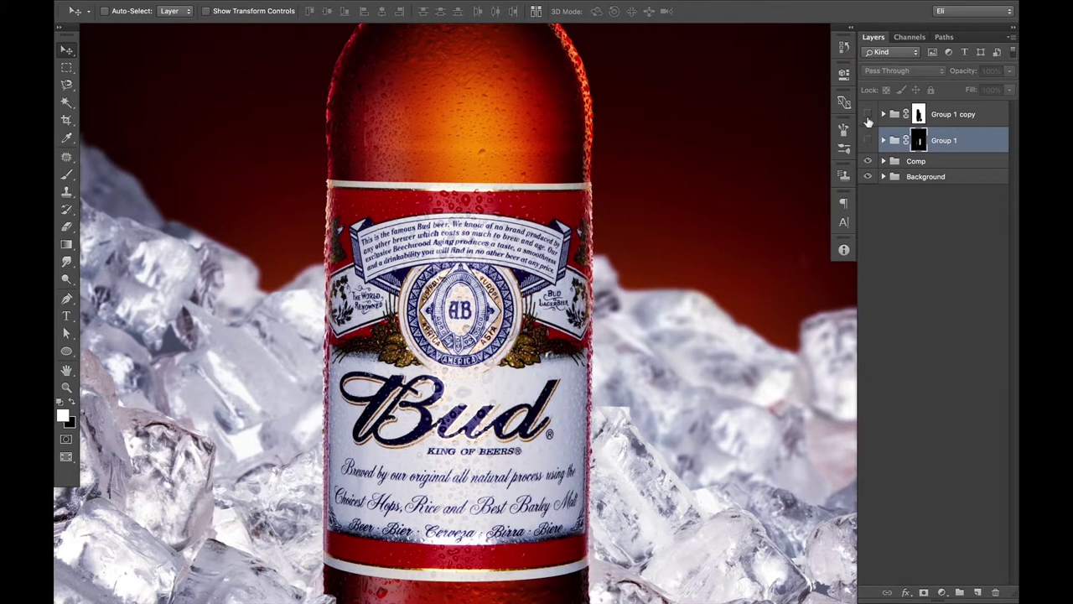
click(868, 115)
click(868, 140)
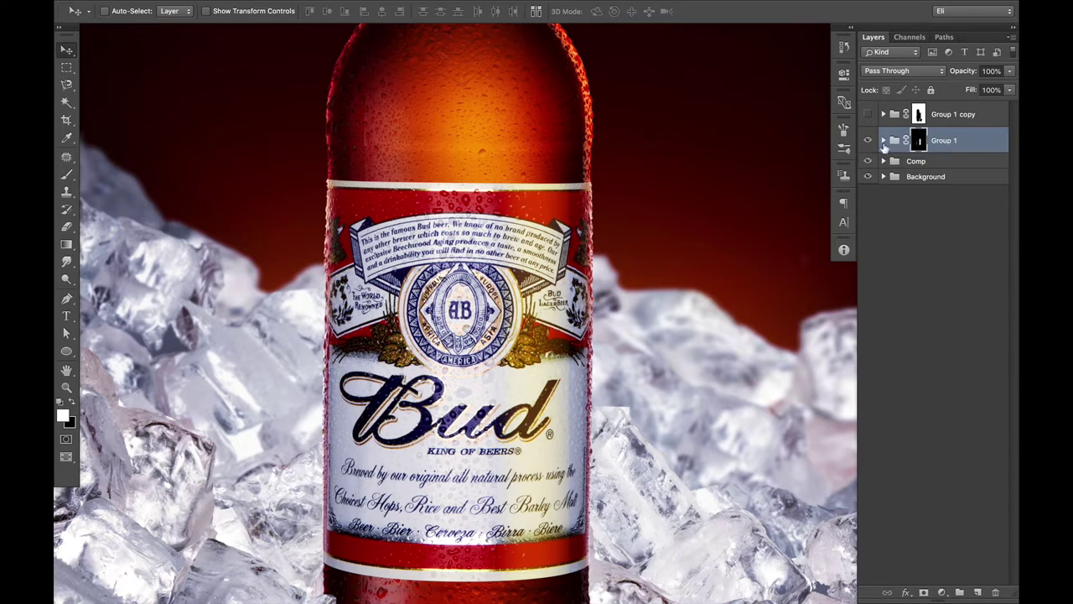
In Group 1, delete the layer mask of Layer 23 copy and delete the Overlay strip Layer 23
click(884, 141)
click(898, 167)
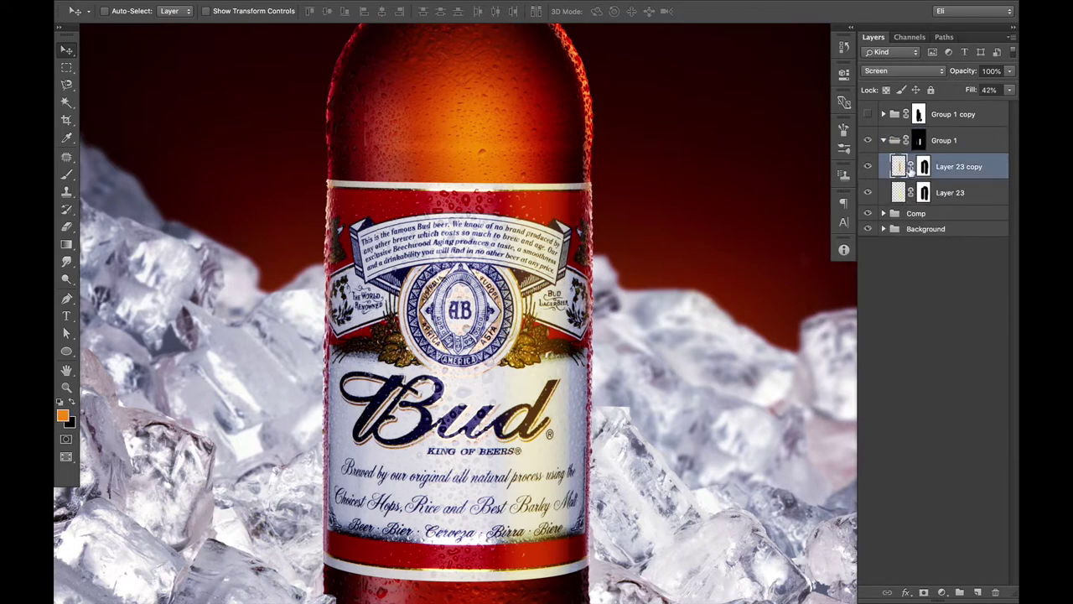
right_click(925, 167)
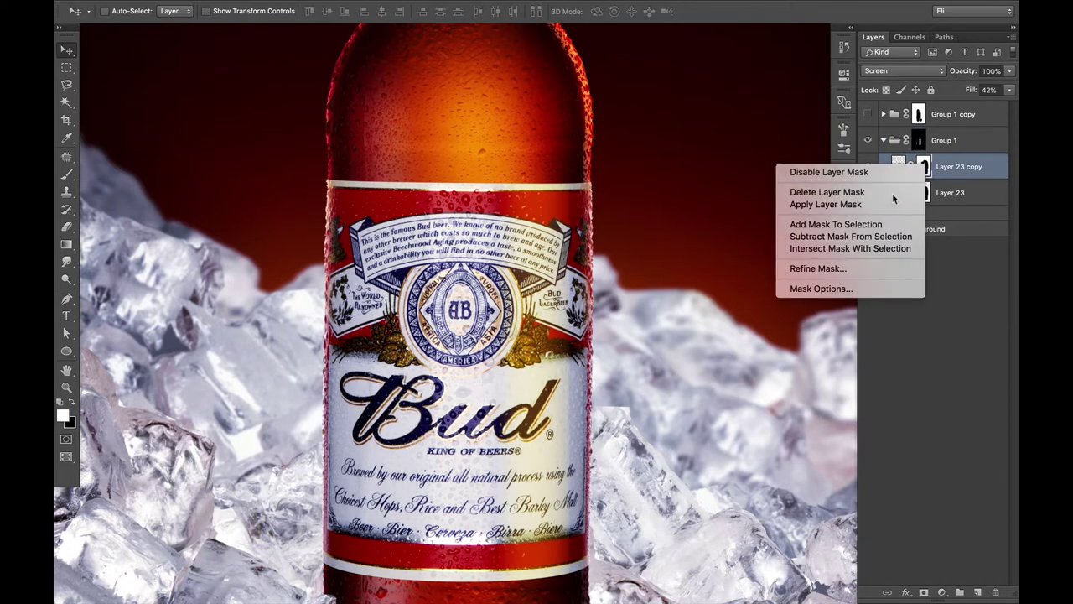
click(951, 192)
click(952, 192)
key(BackSpace)
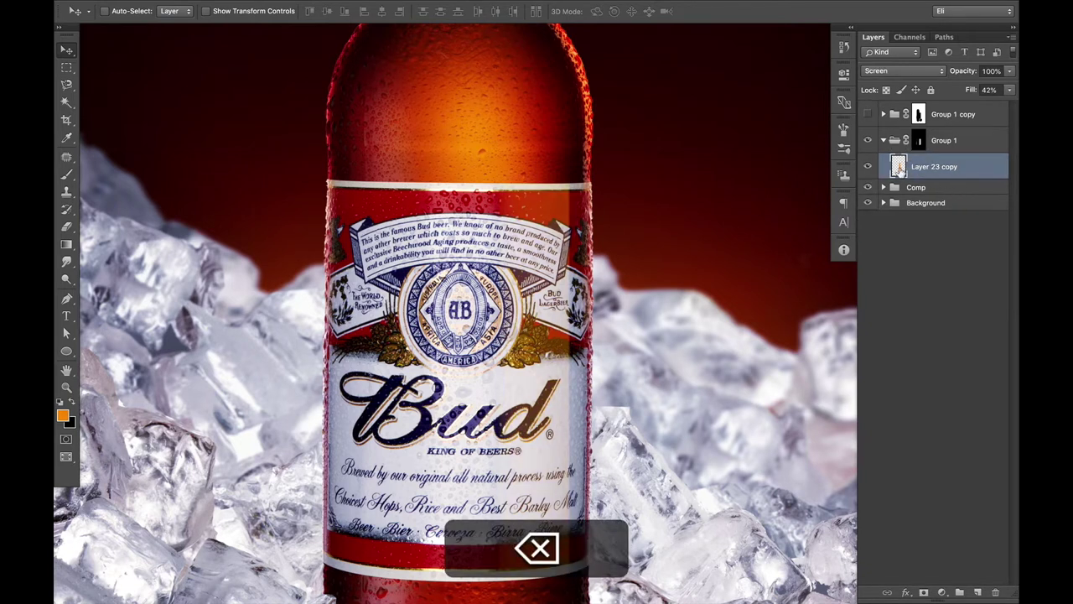
Reset the colours to default black and white, fill the label strip in Layer 23 copy with white, and show Group 1 copy again
key(s)
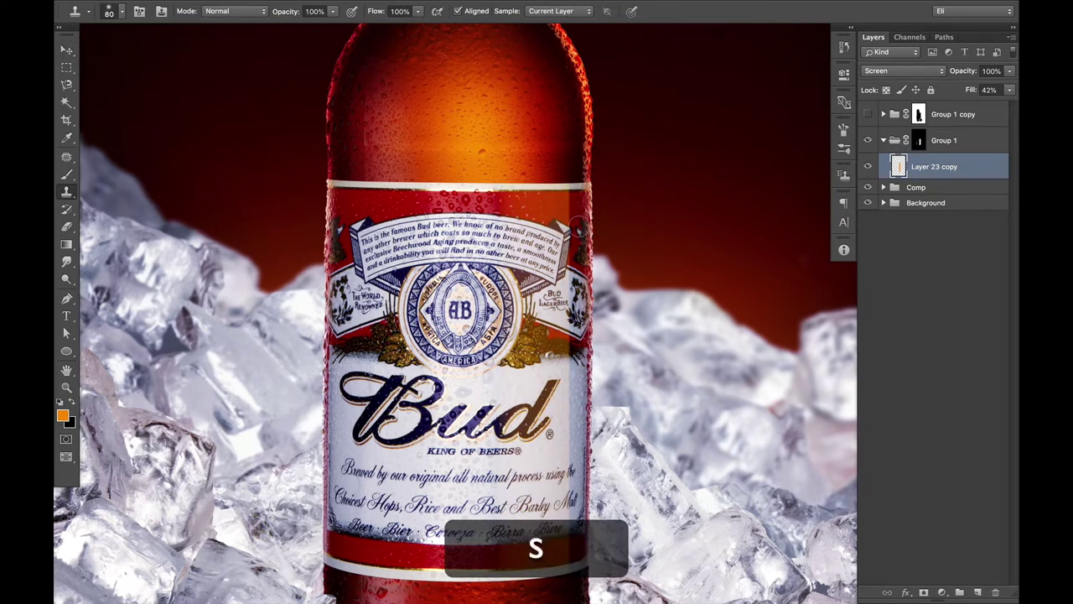
key(d)
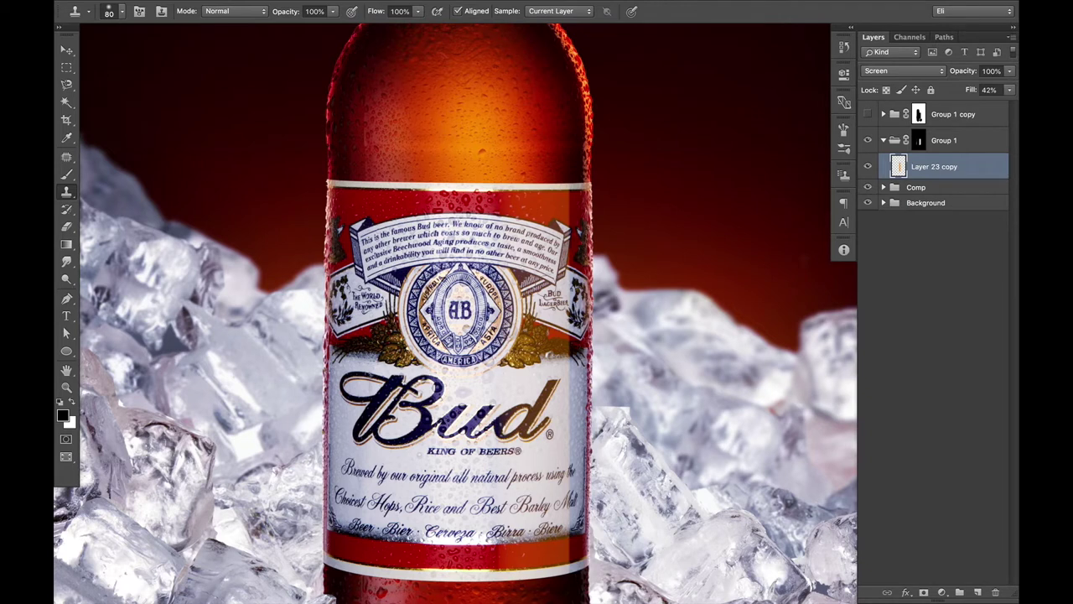
key(v)
key(alt+shift+BackSpace)
key(alt+shift+super+BackSpace)
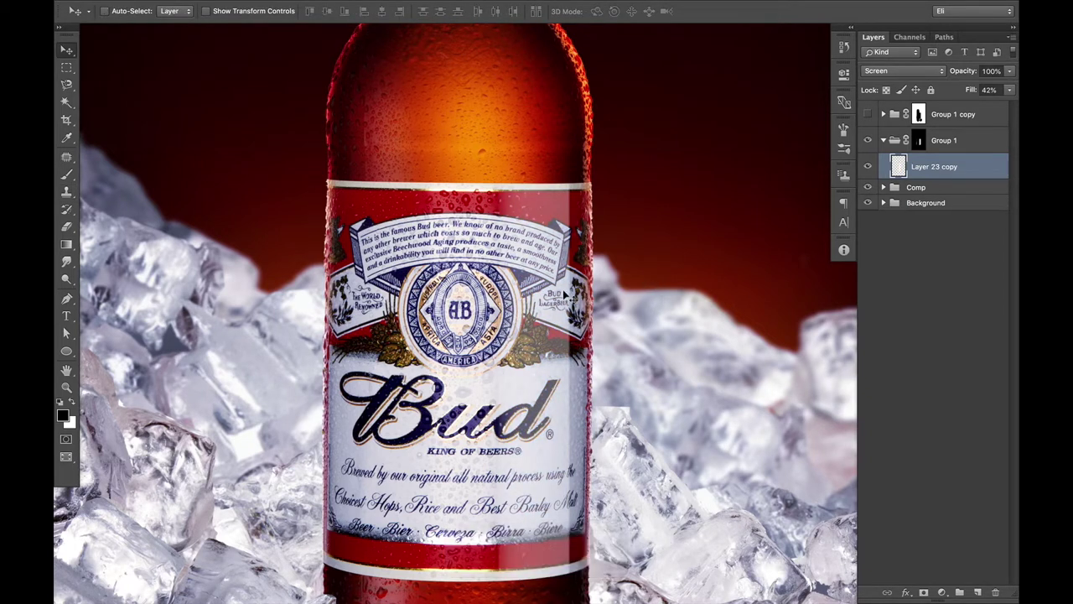
click(867, 115)
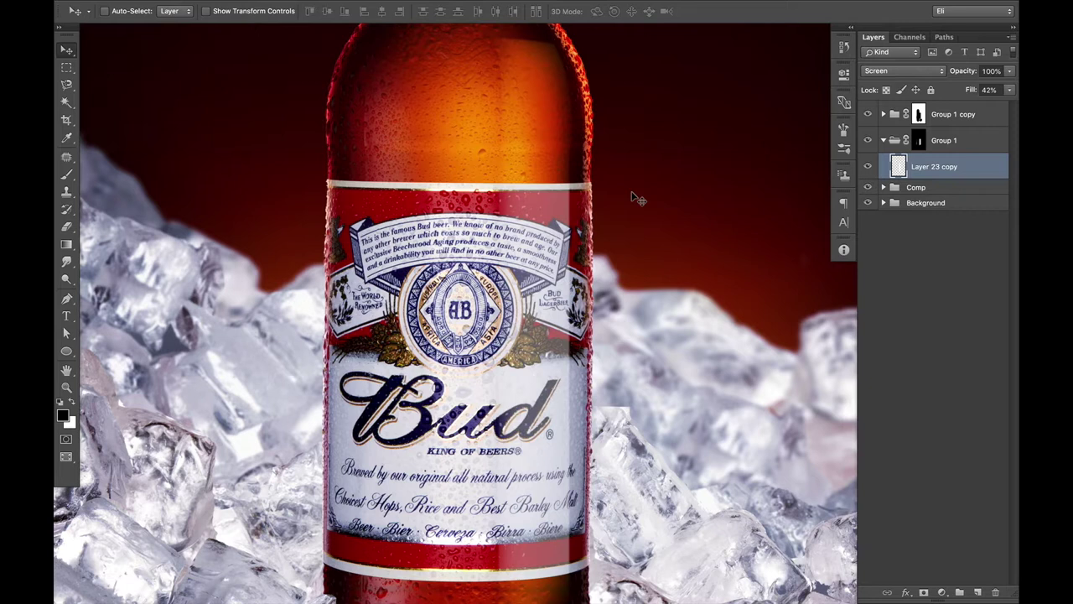
Apply a Gaussian Blur with a 14.8 px radius to the white label strip in Layer 23 copy
key(super+b)
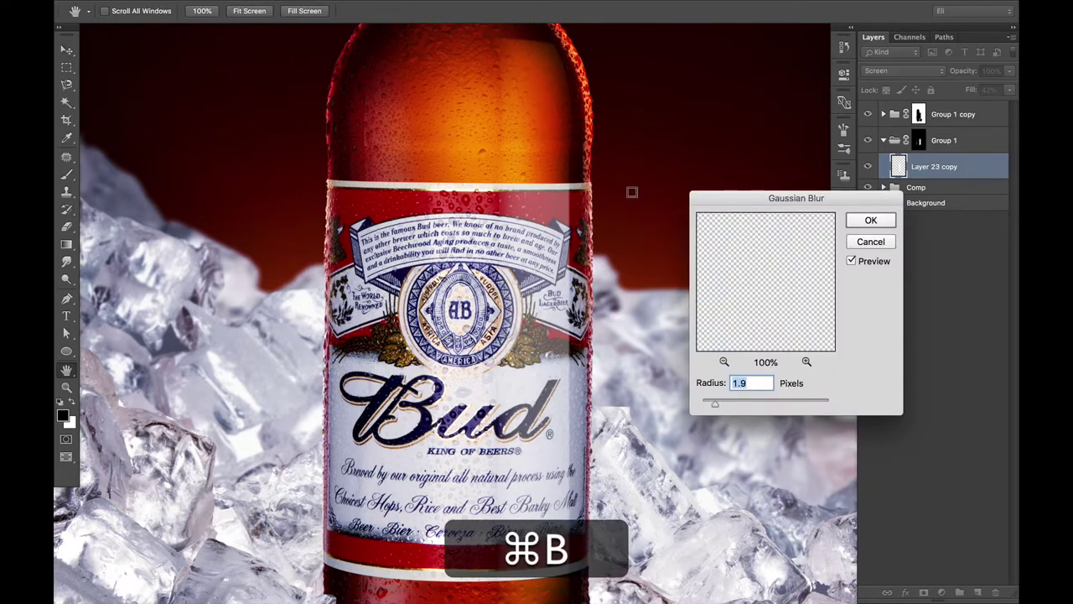
drag(715, 403, 728, 407)
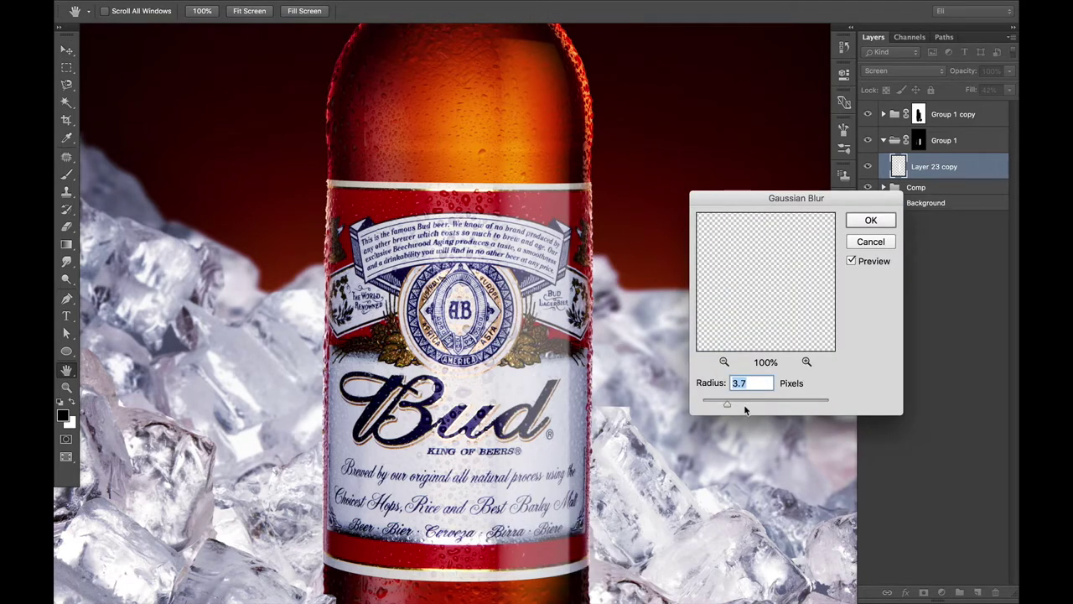
drag(753, 404, 754, 405)
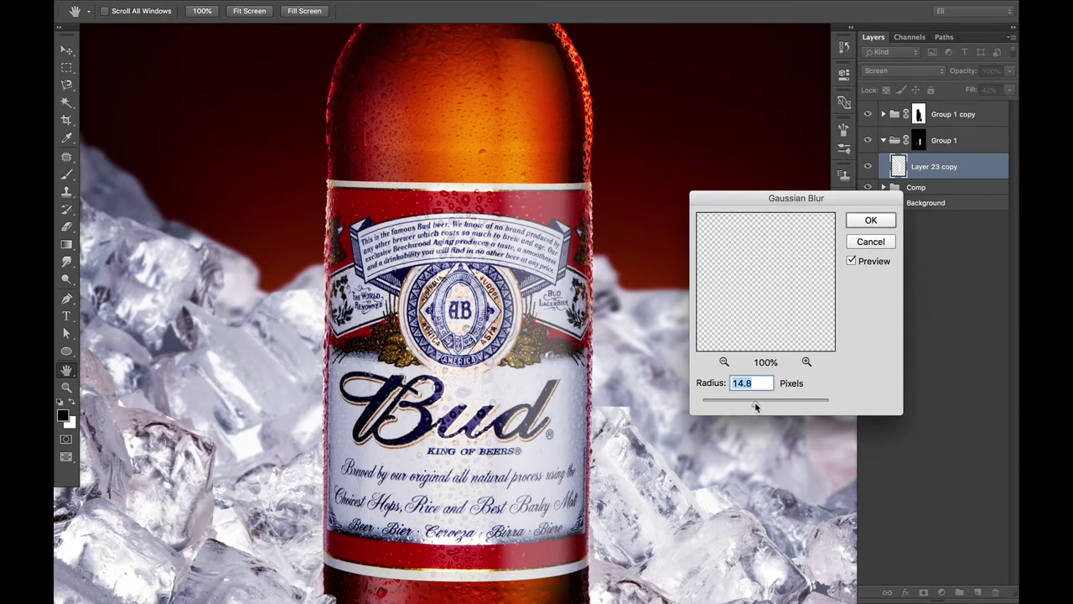
click(872, 220)
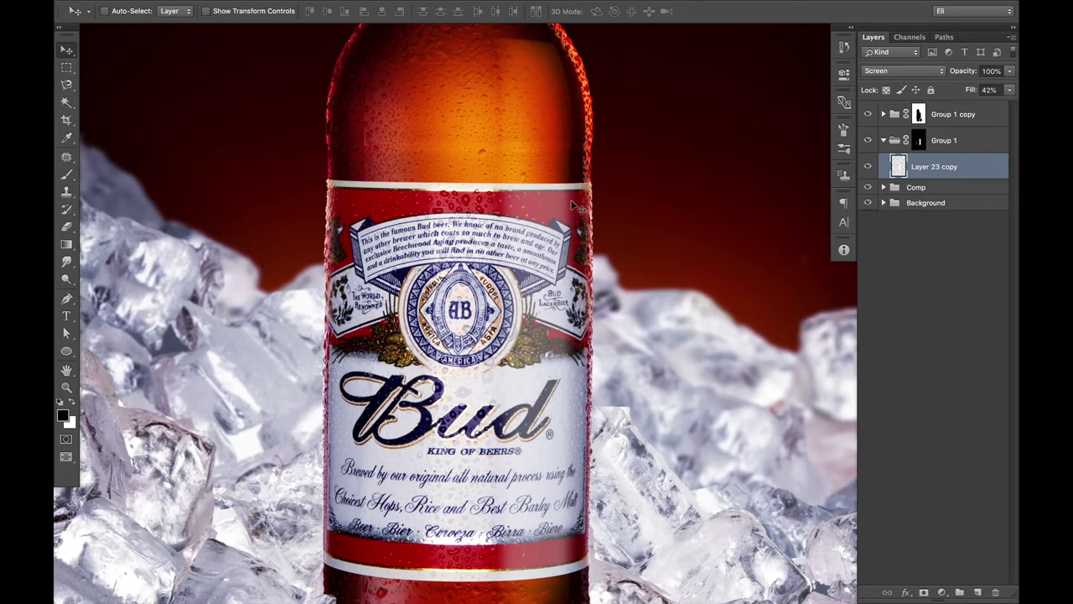
Change the blend mode of Layer 23 copy to Overlay and check the label reflection at a smaller view
click(872, 73)
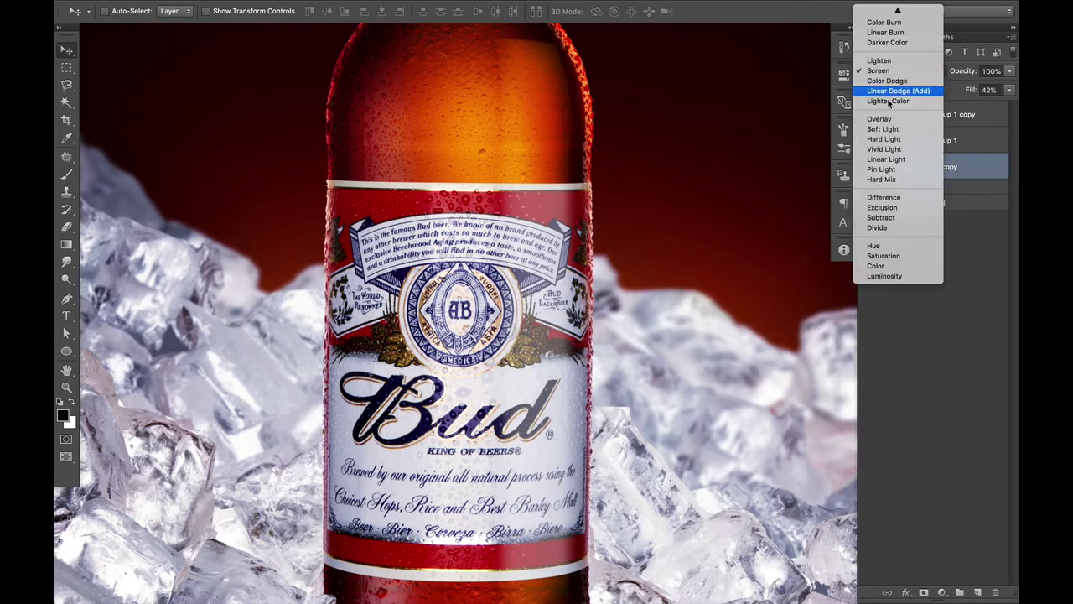
click(880, 110)
key(super+minus)
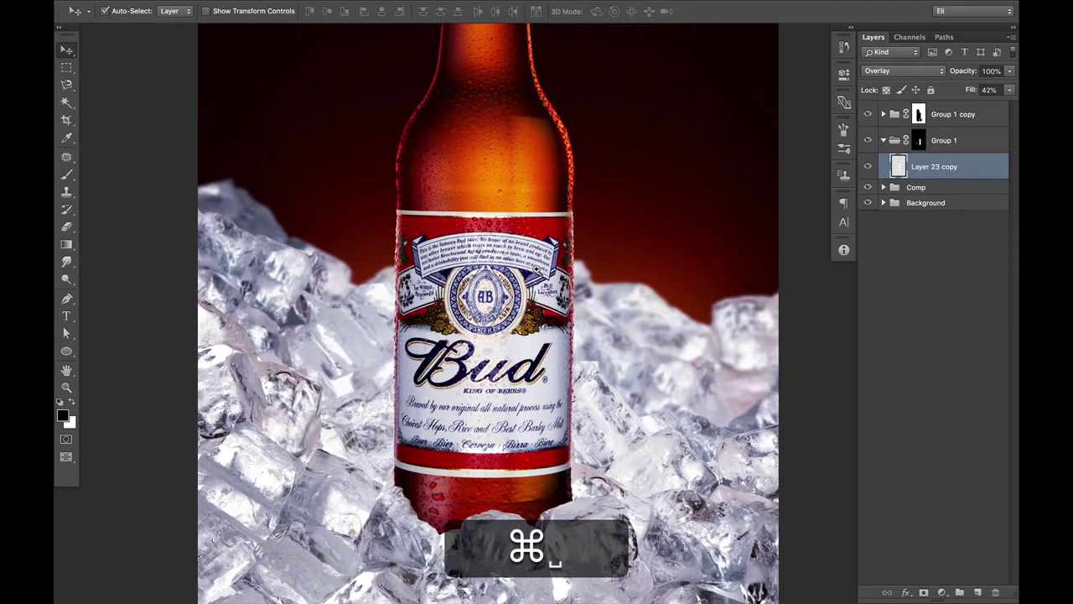
Duplicate the Overlay label strip, set the duplicate's blend mode to Screen and lower its fill to 32%
key(super+plus)
key(super+j)
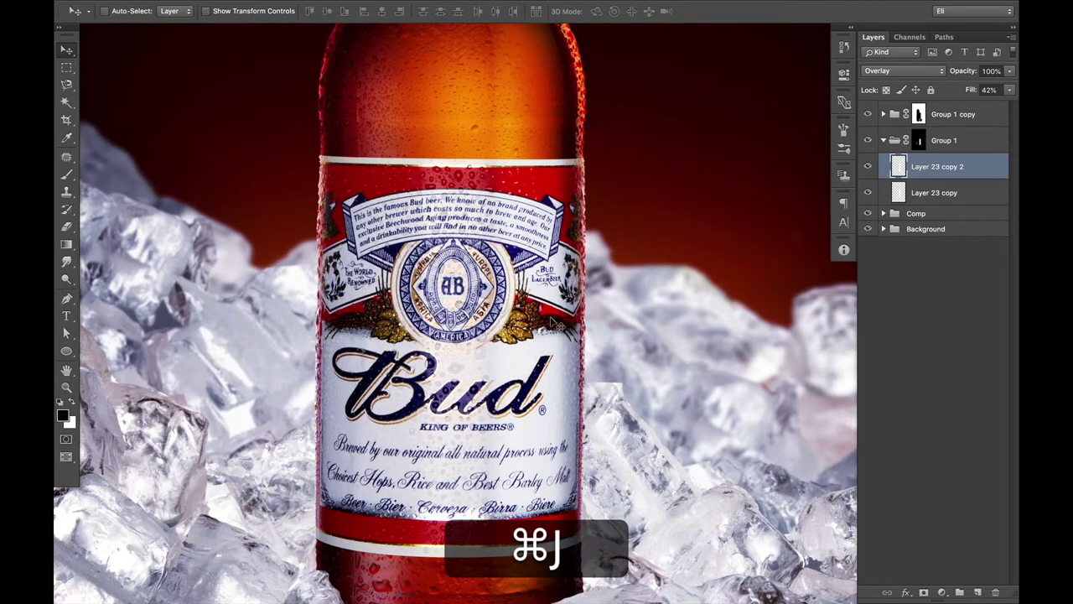
click(916, 72)
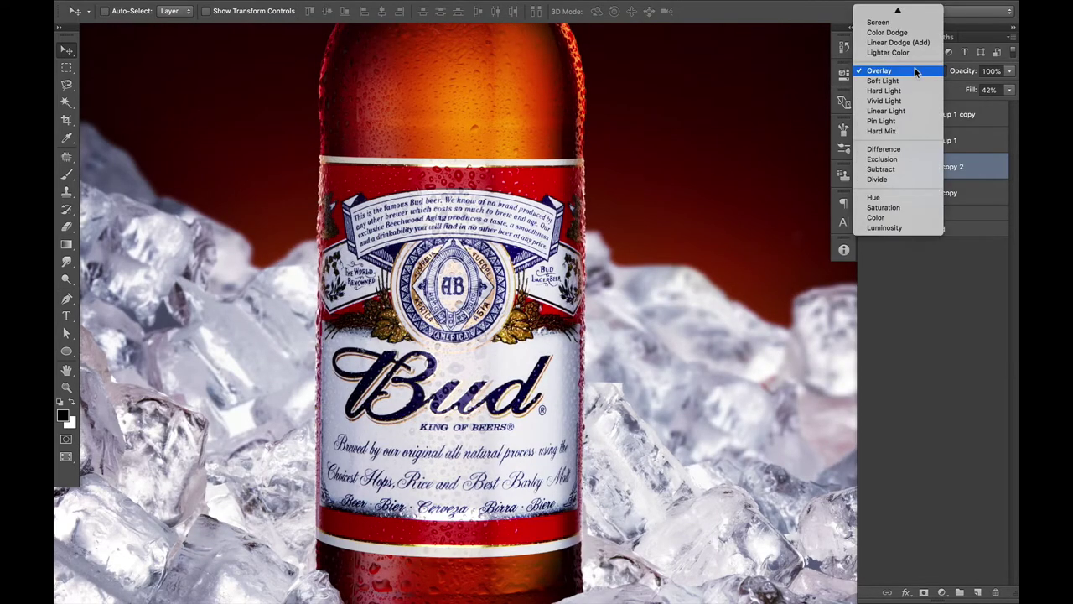
click(896, 22)
click(1009, 90)
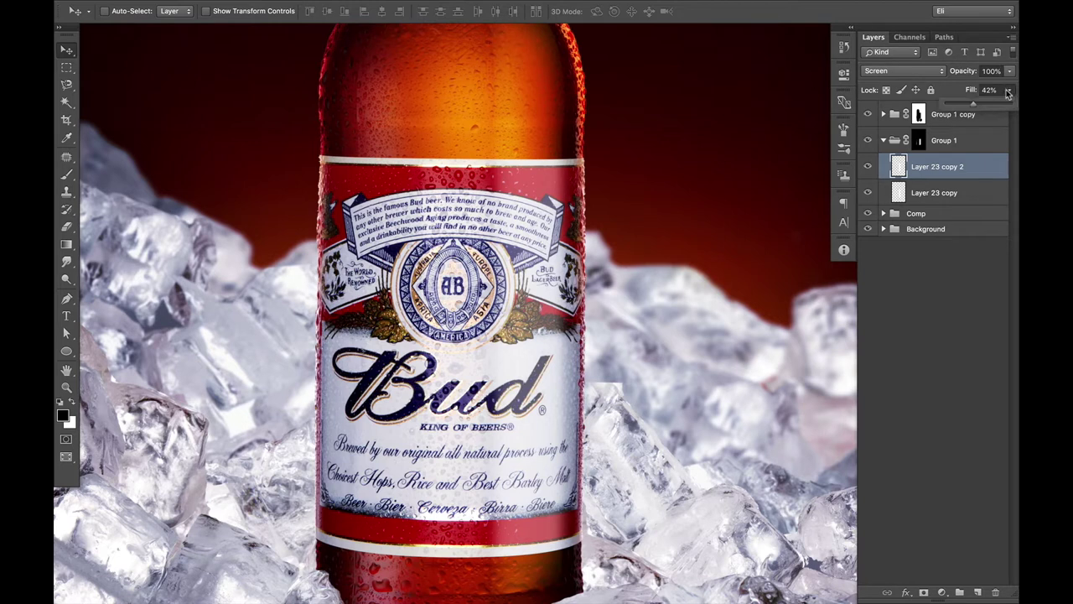
drag(969, 105, 967, 106)
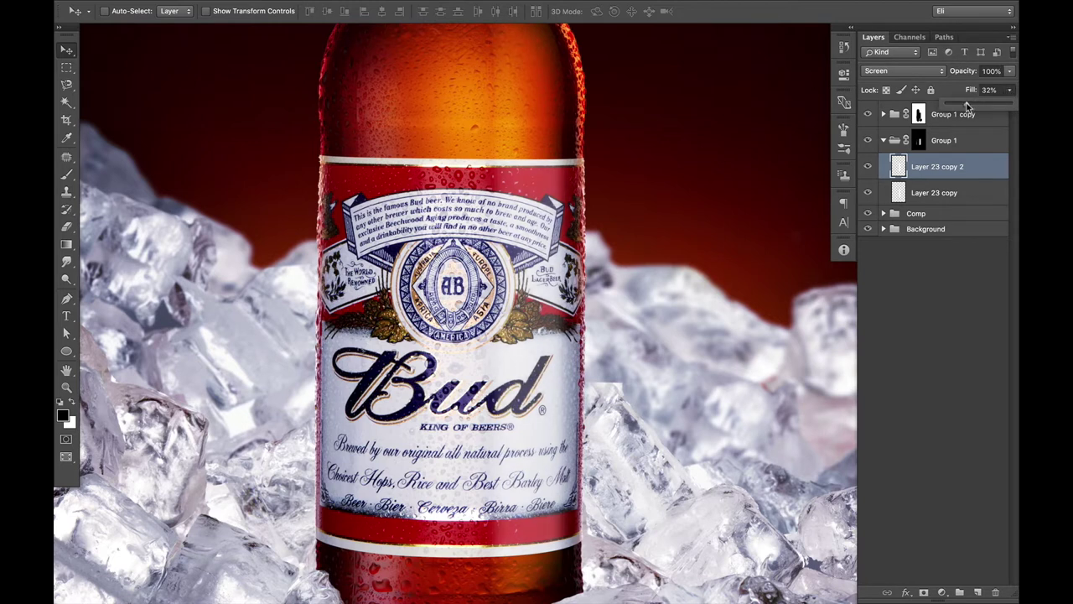
Lower the fill of the Overlay strip, Layer 23 copy, to 35%
click(939, 192)
click(1010, 90)
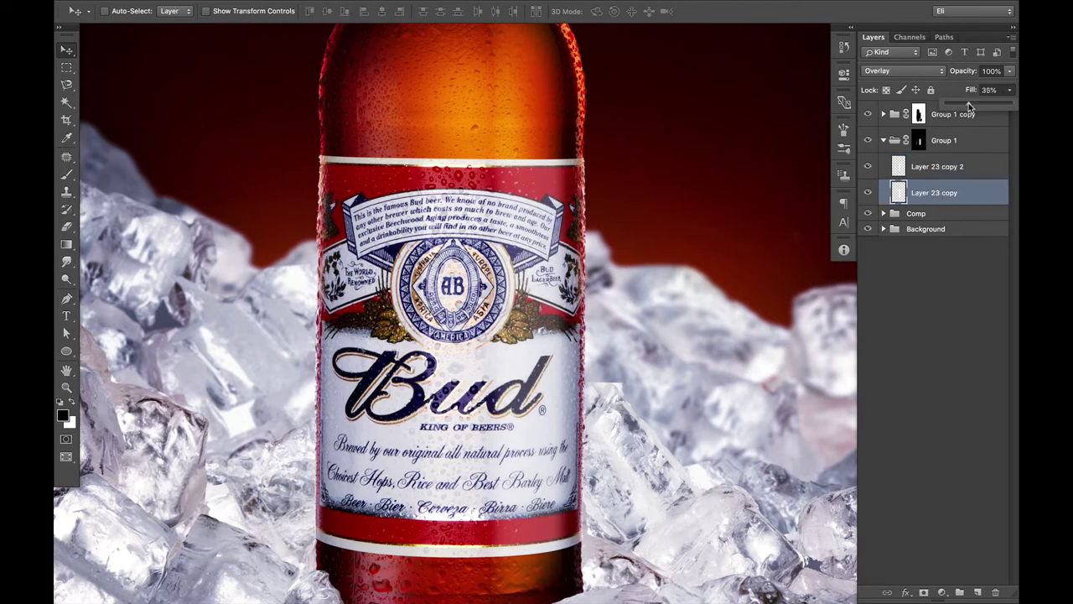
key(super+0)
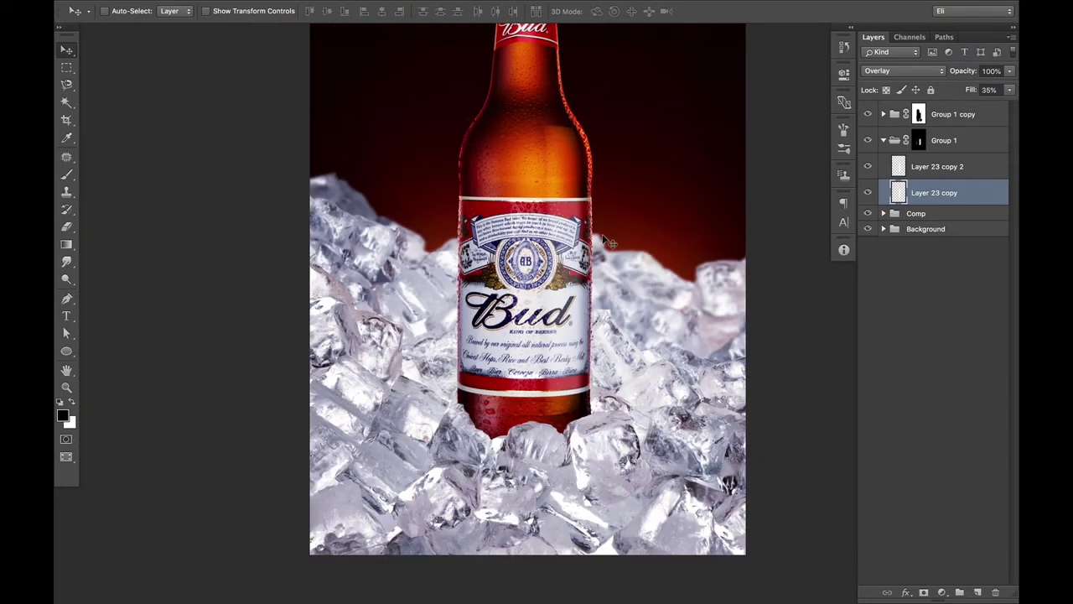
Select both label strip layers in Group 1, nudge them slightly left and check the reflection on the whole bottle
shift+click(920, 166)
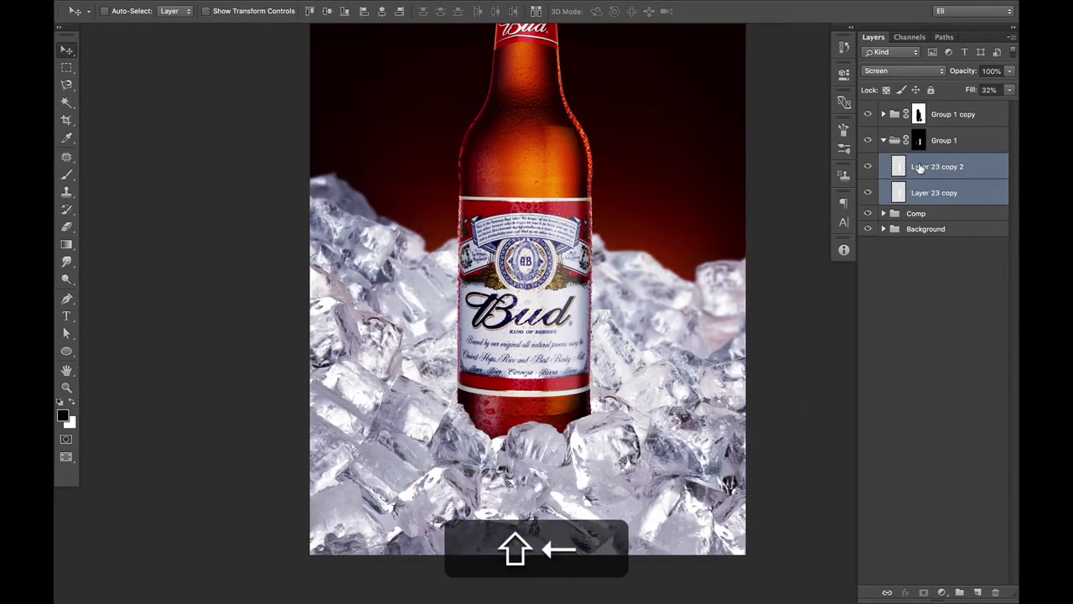
alt+super+click(530, 370)
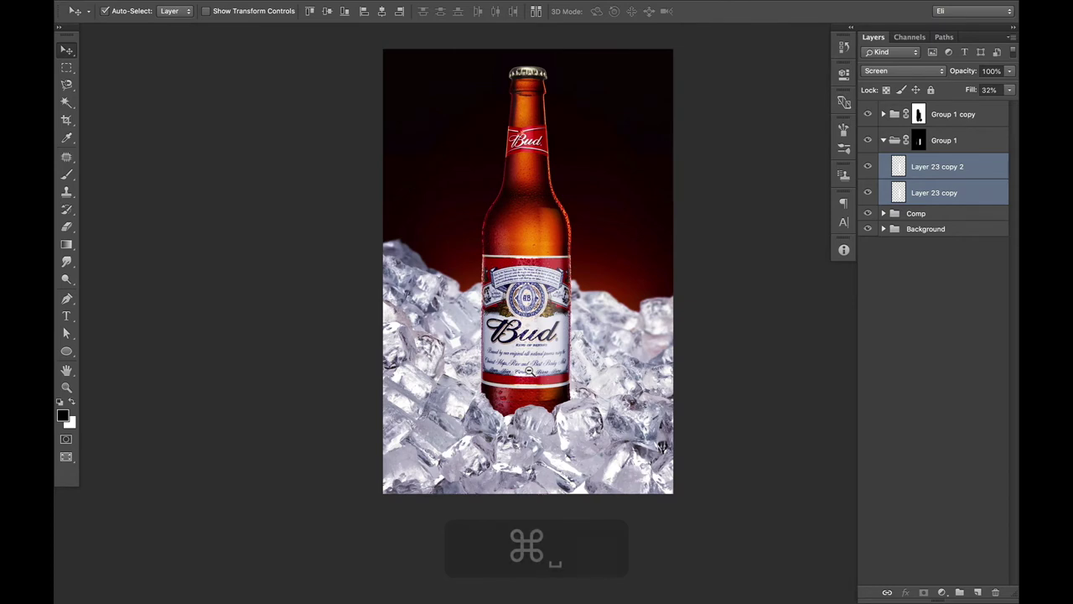
super+click(554, 342)
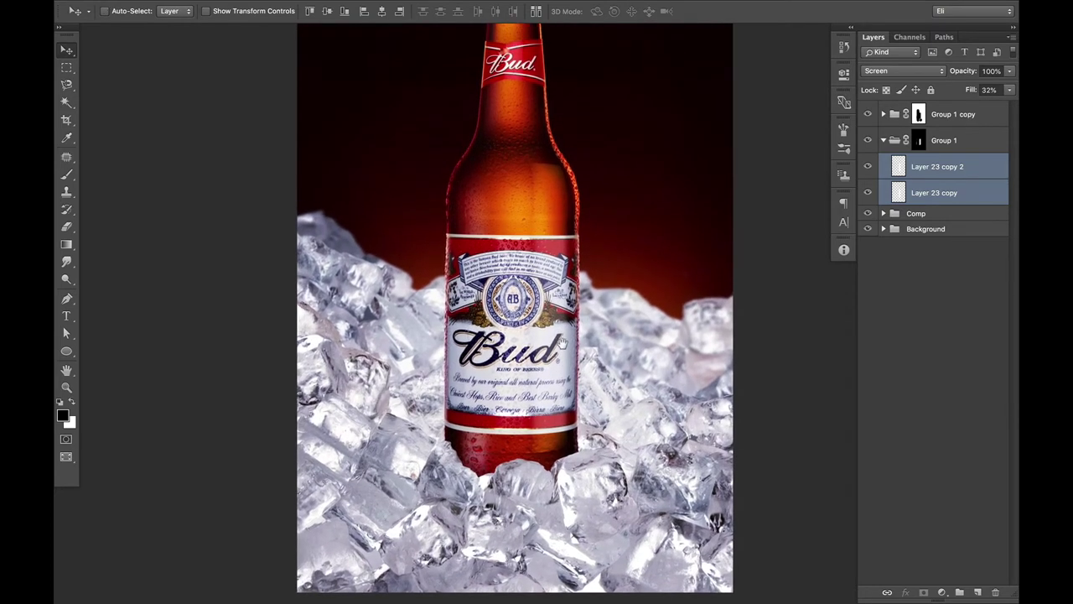
drag(563, 343, 564, 352)
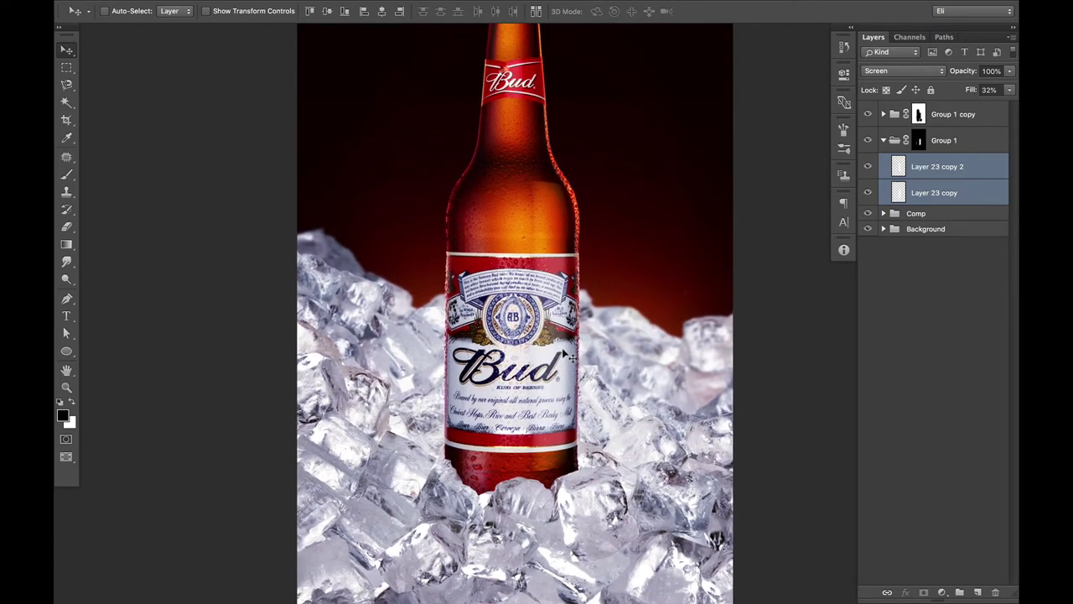
Collapse Group 1 and deselect all layers
super+click(538, 344)
scroll(554, 206, up, 2)
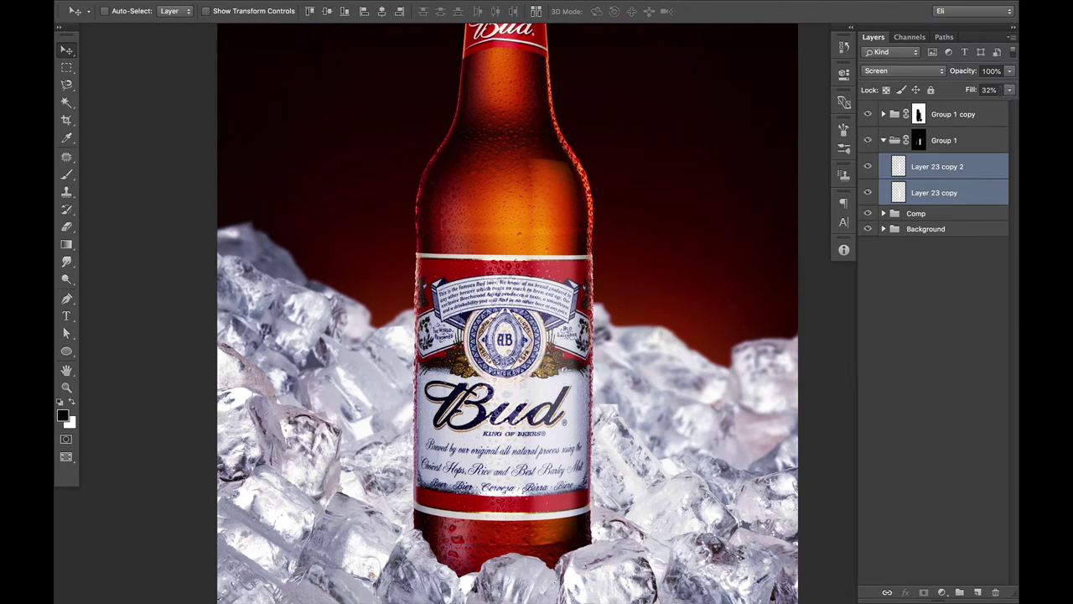
click(885, 142)
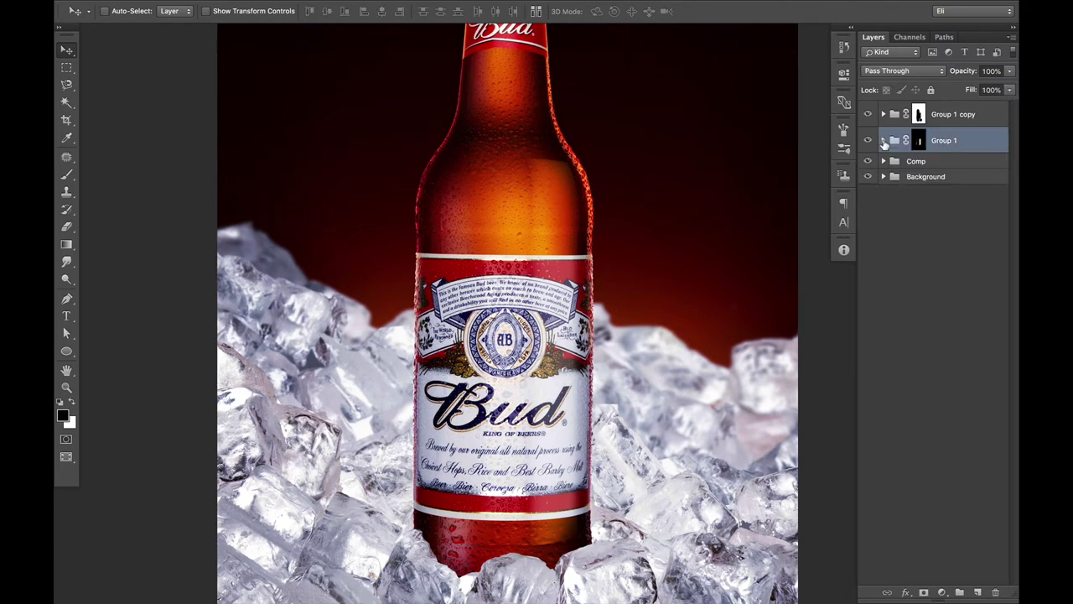
click(902, 216)
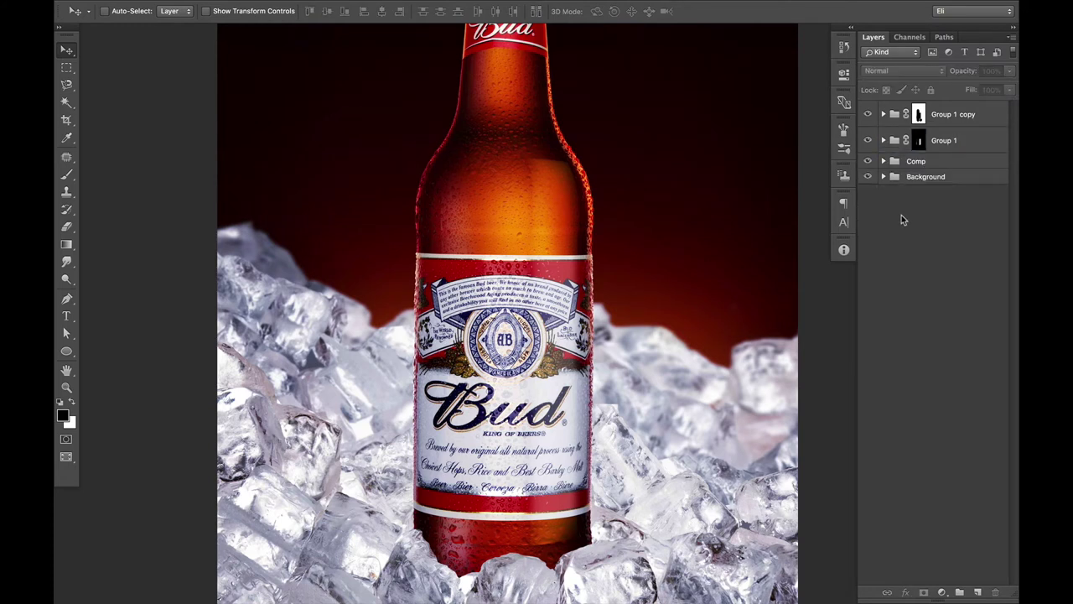